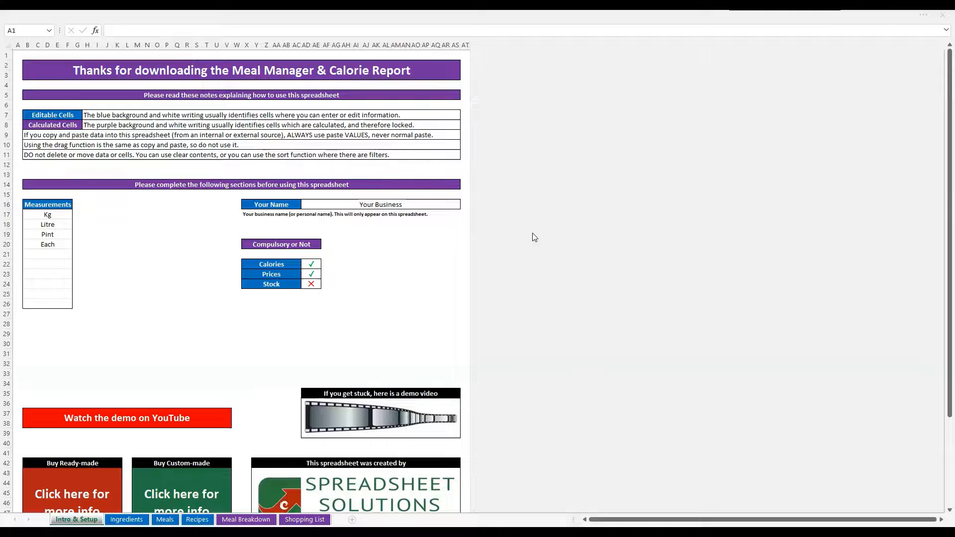
Examine the Measurements list on the Intro & Setup sheet
{"action": "left_click", "coordinate": [394, 243]}
{"action": "left_click_drag", "start_coordinate": [62, 217], "coordinate": [57, 296]}
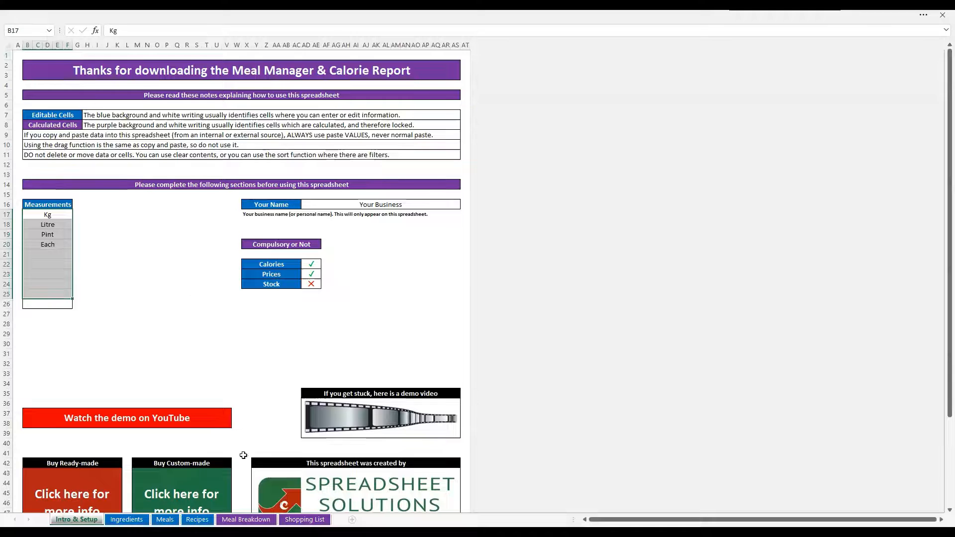
{"action": "left_click", "coordinate": [96, 270]}
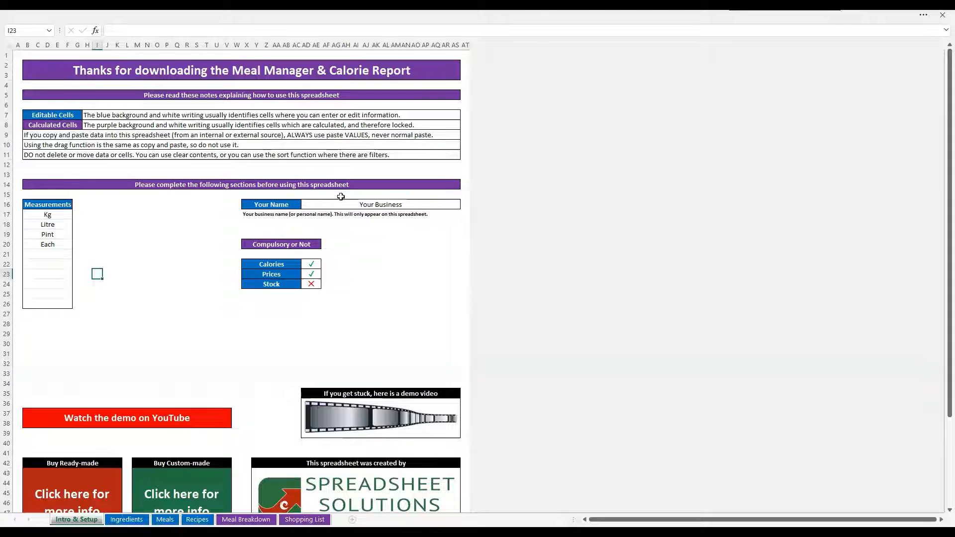
{"action": "left_click", "coordinate": [47, 203]}
{"action": "left_click_drag", "start_coordinate": [46, 216], "coordinate": [47, 248]}
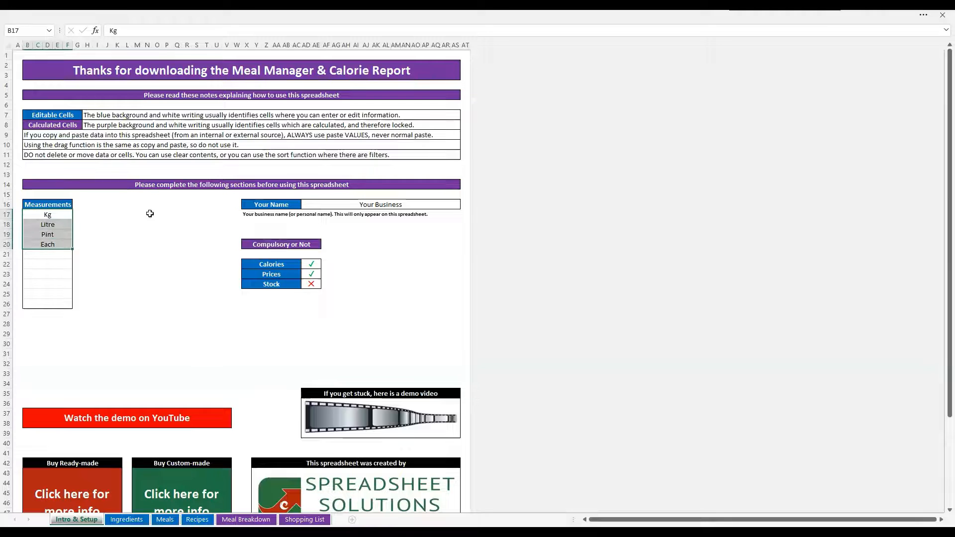
{"action": "left_click", "coordinate": [148, 214]}
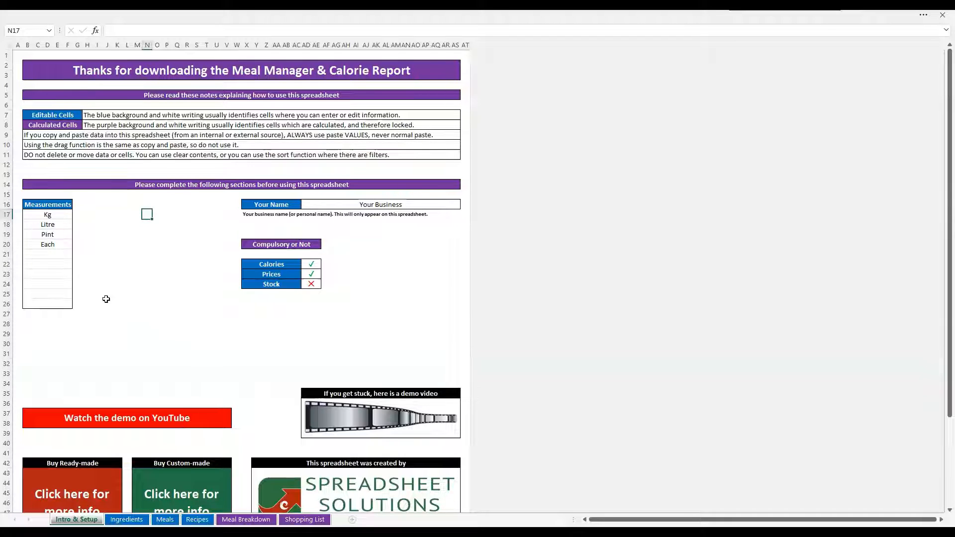
Review the Your Name cell and the Compulsory or Not settings for Calories, Prices and Stock
{"action": "left_click", "coordinate": [337, 204]}
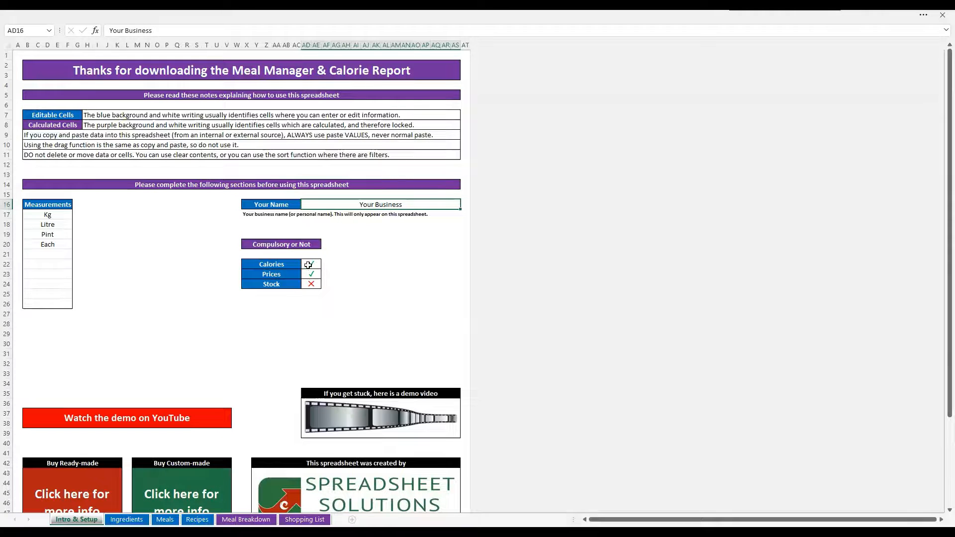
{"action": "left_click_drag", "start_coordinate": [308, 265], "coordinate": [311, 284]}
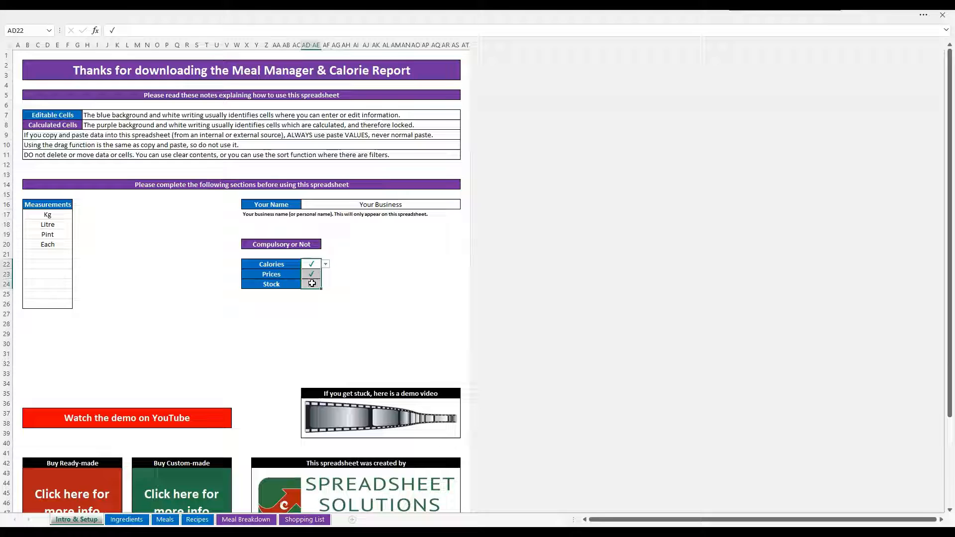
{"action": "left_click", "coordinate": [365, 282]}
{"action": "left_click", "coordinate": [289, 266]}
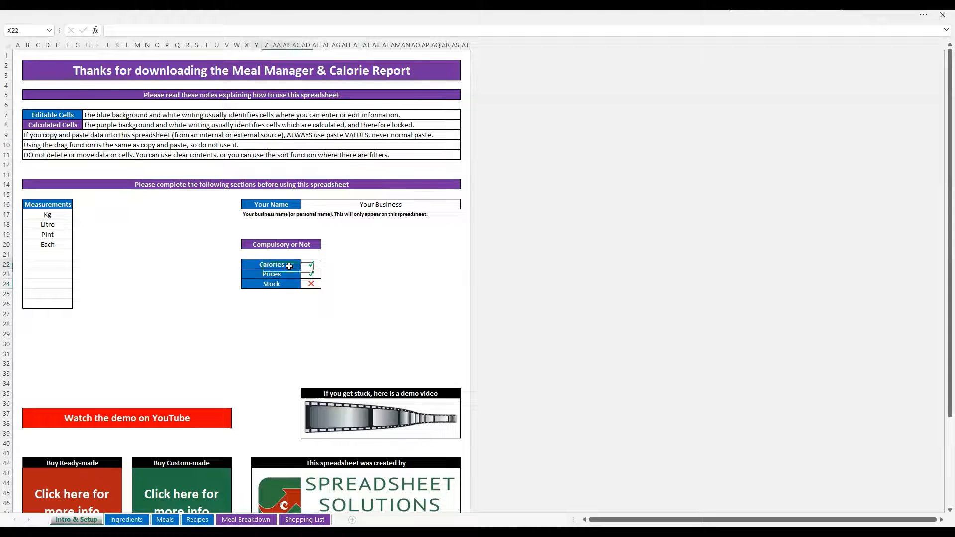
{"action": "left_click", "coordinate": [289, 275]}
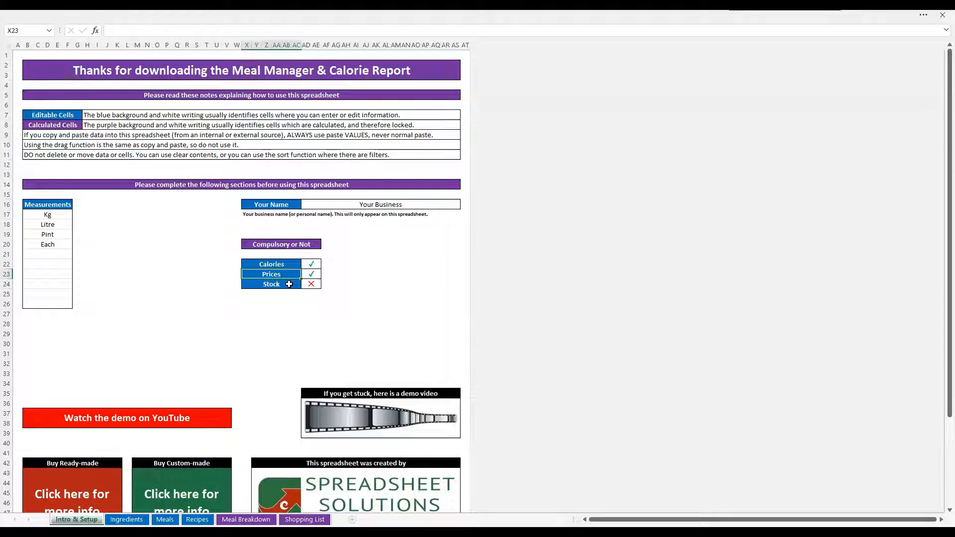
{"action": "left_click", "coordinate": [289, 284]}
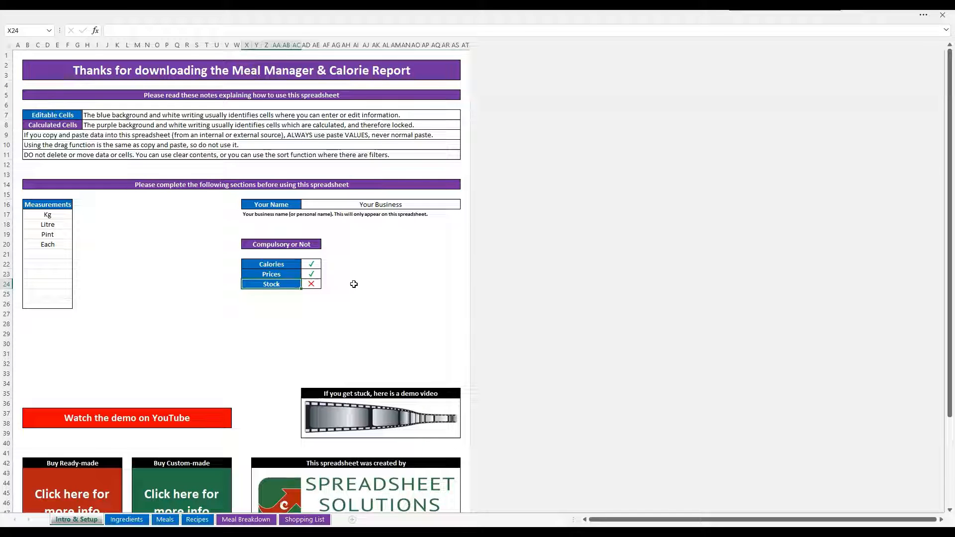
{"action": "left_click", "coordinate": [313, 284]}
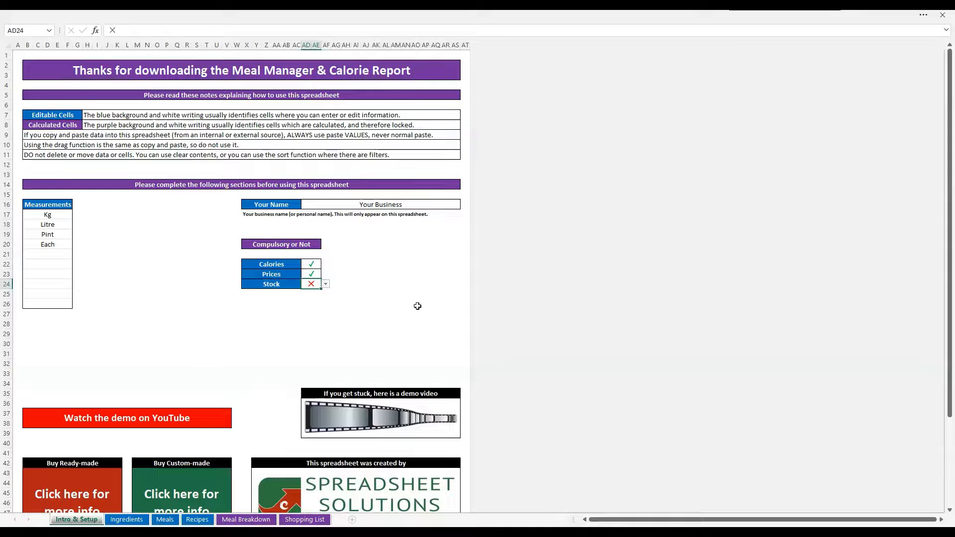
{"action": "left_click", "coordinate": [317, 275]}
{"action": "left_click", "coordinate": [322, 266]}
{"action": "left_click", "coordinate": [348, 247]}
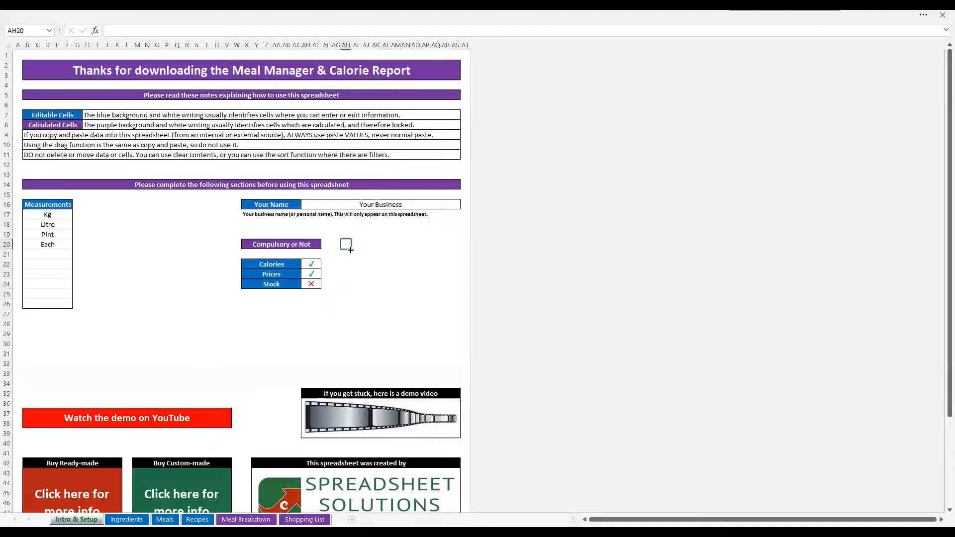
{"action": "key", "text": "ctrl+Home"}
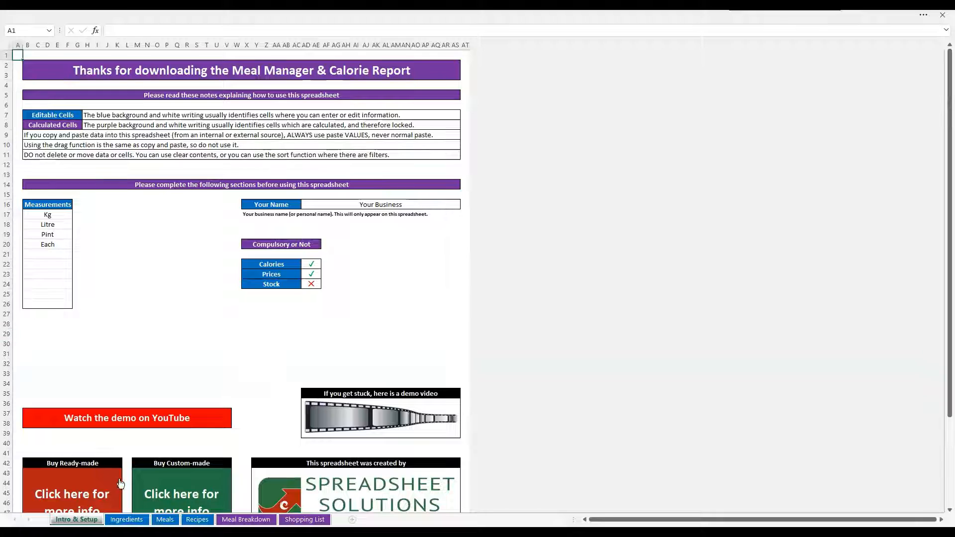
Browse the Ingredients, Meals and Recipes sheets, returning to the Ingredients sheet
{"action": "left_click", "coordinate": [133, 511]}
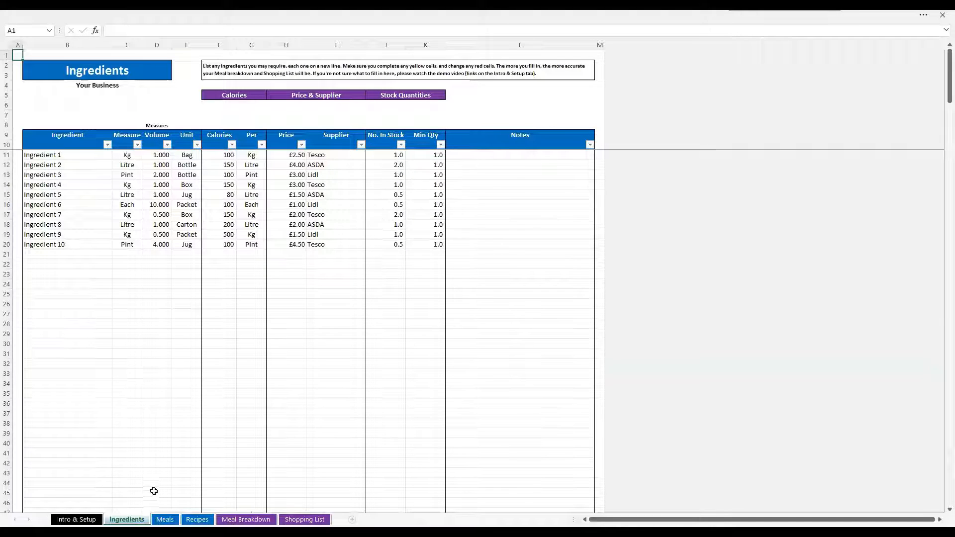
{"action": "left_click", "coordinate": [166, 519]}
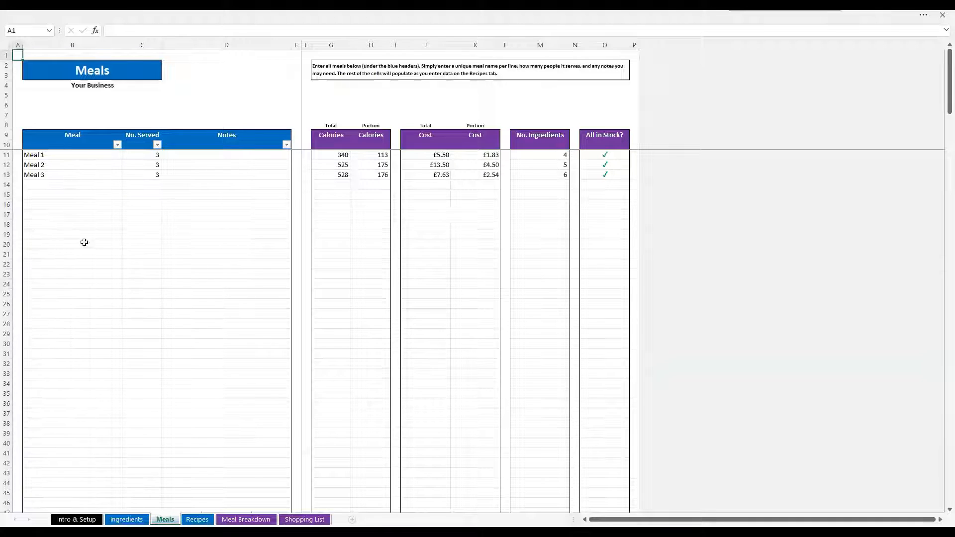
{"action": "left_click", "coordinate": [201, 518]}
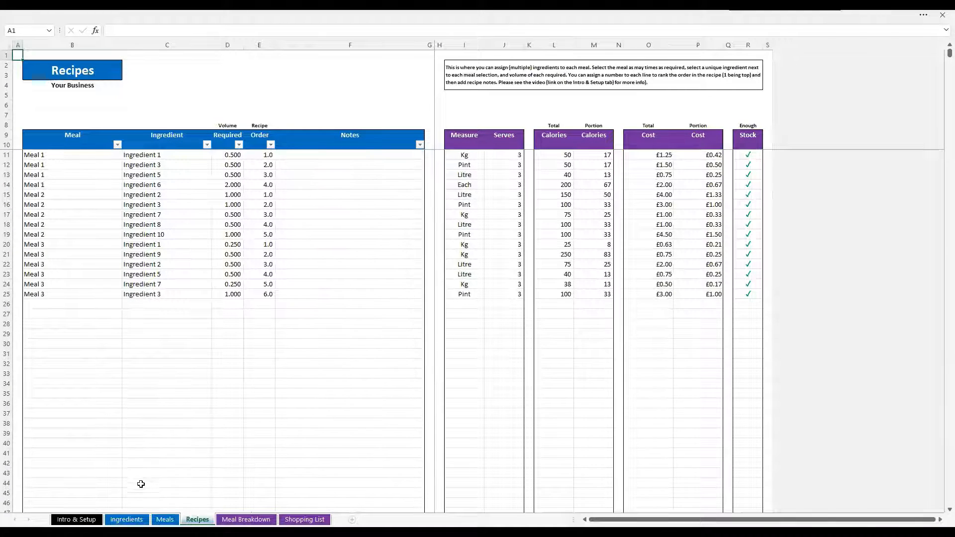
{"action": "left_click", "coordinate": [141, 517]}
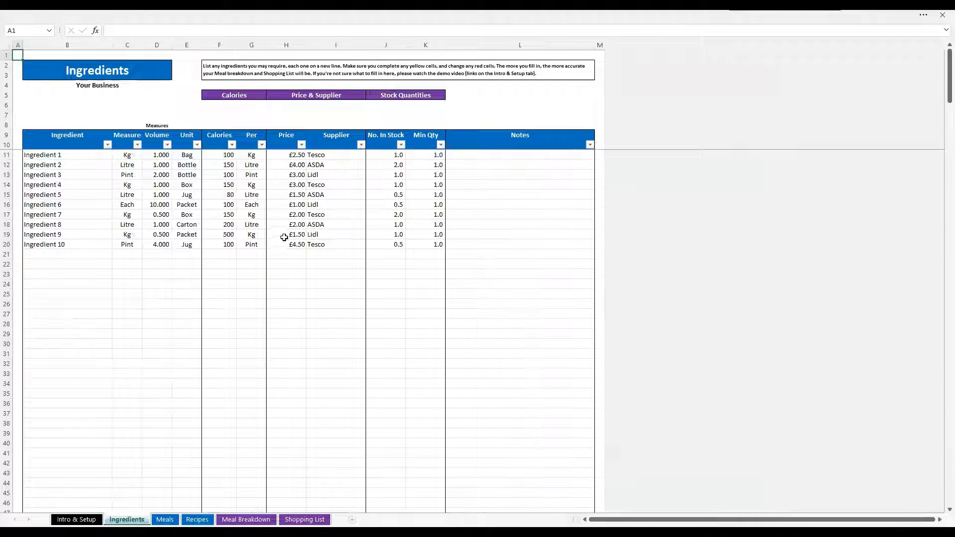
Inspect the ingredient rows and the Measure dropdown options on the Ingredients sheet
{"action": "left_click", "coordinate": [70, 152]}
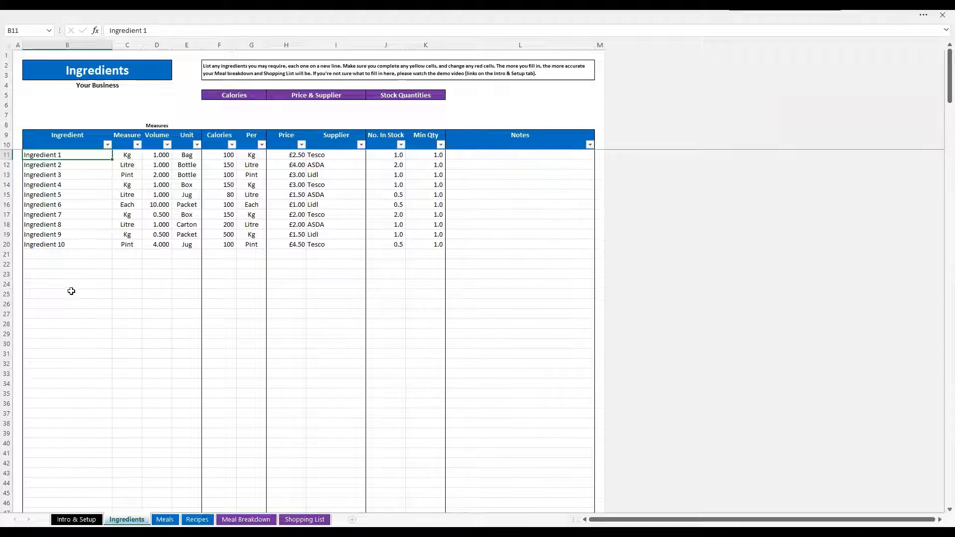
{"action": "left_click", "coordinate": [66, 253]}
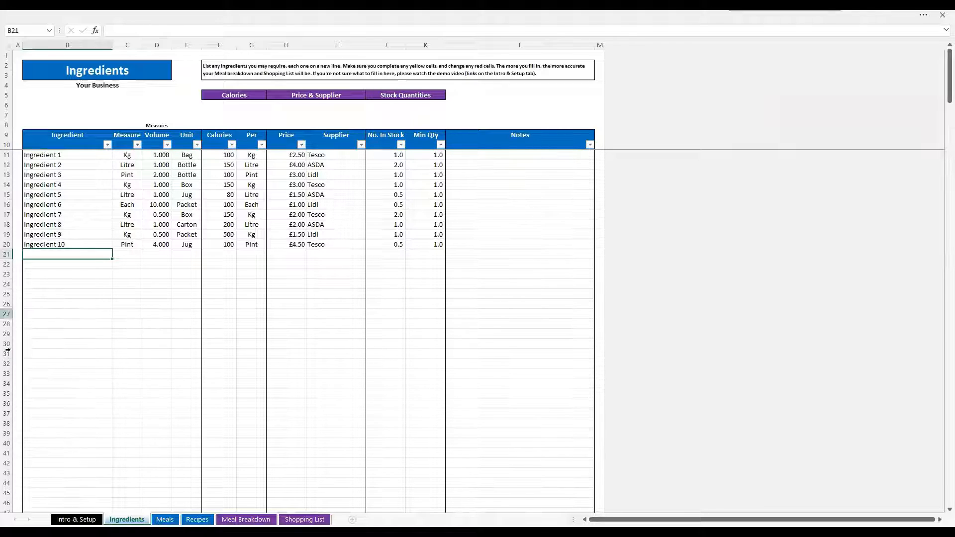
{"action": "left_click", "coordinate": [134, 256]}
{"action": "left_click", "coordinate": [147, 255]}
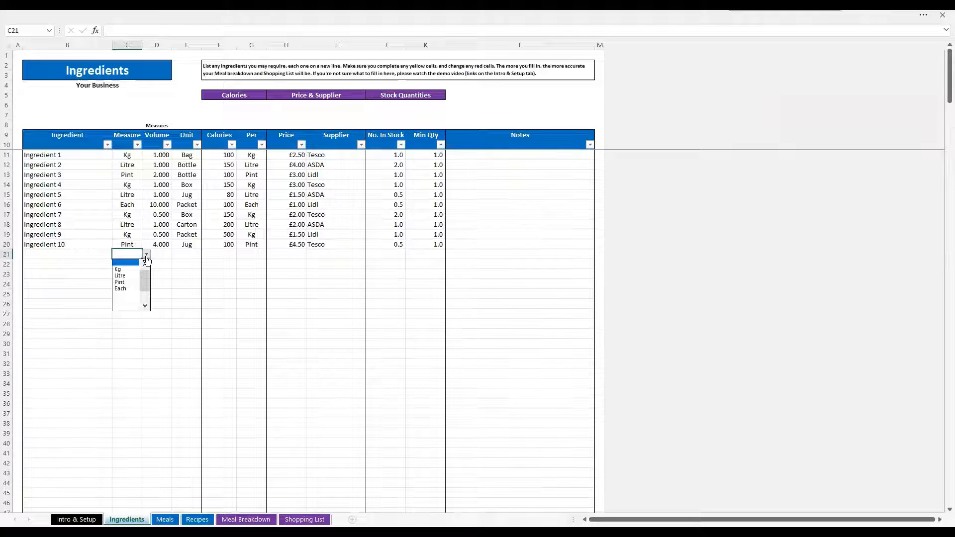
{"action": "left_click", "coordinate": [147, 255]}
{"action": "left_click", "coordinate": [147, 255]}
{"action": "left_click", "coordinate": [146, 255]}
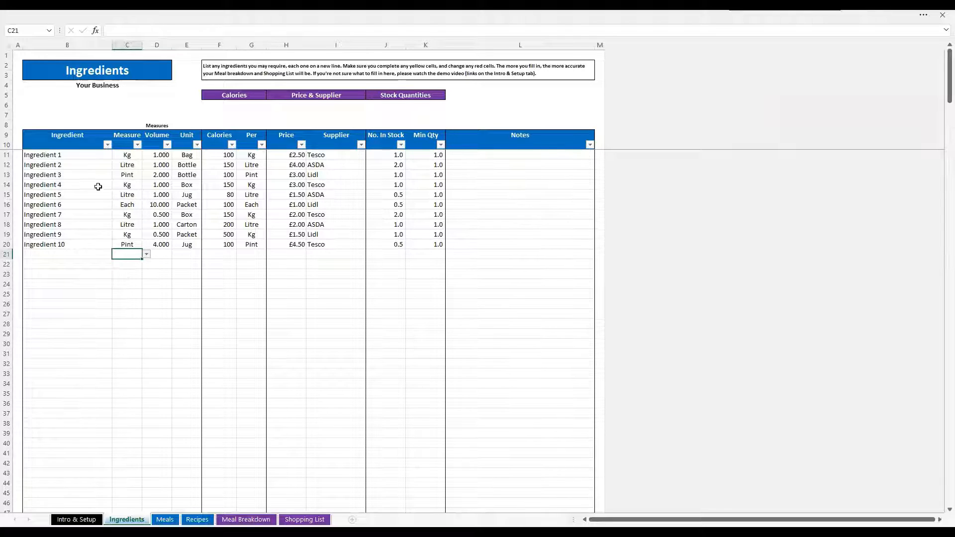
{"action": "left_click", "coordinate": [85, 156]}
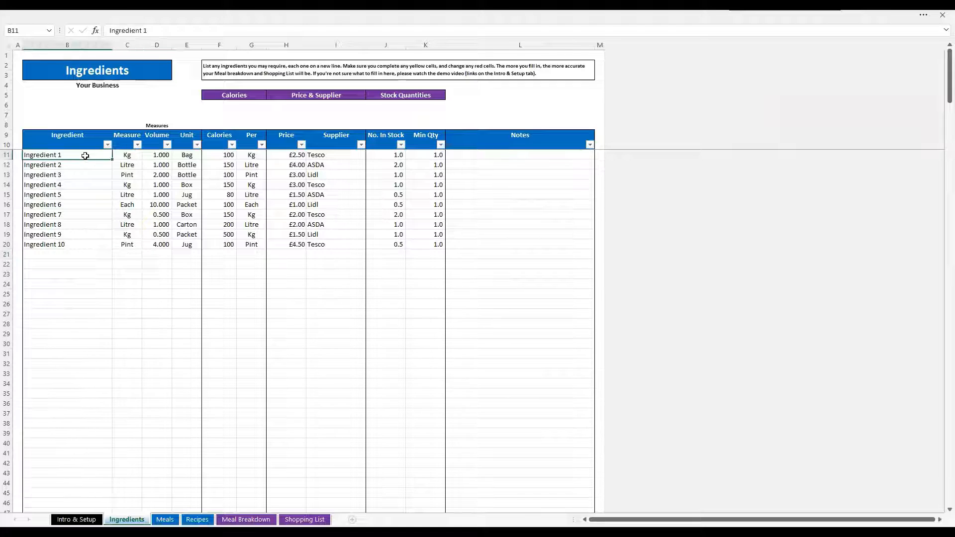
{"action": "left_click", "coordinate": [128, 155]}
{"action": "left_click", "coordinate": [146, 156]}
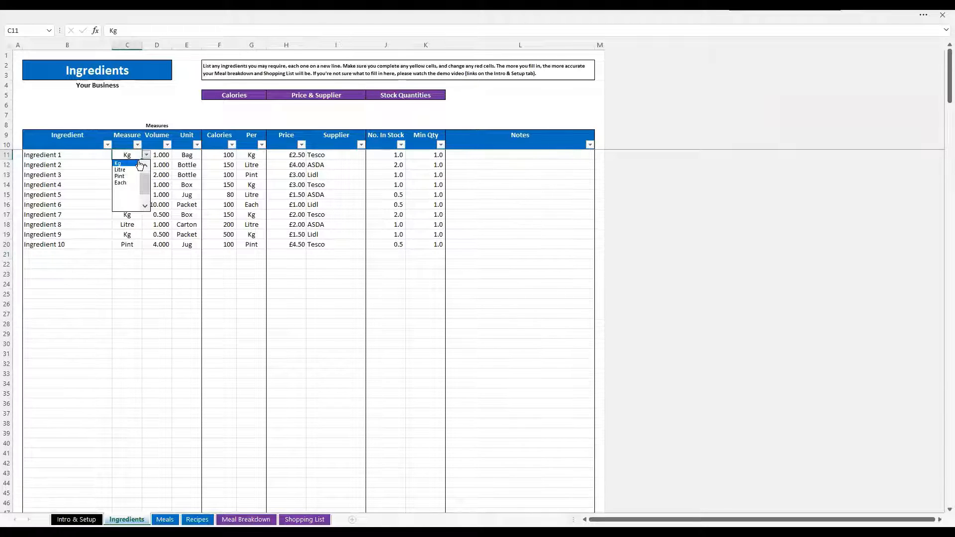
{"action": "left_click", "coordinate": [146, 155]}
Try setting Ingredient 1's volume to 0, then set it back to 1
{"action": "left_click", "coordinate": [161, 153]}
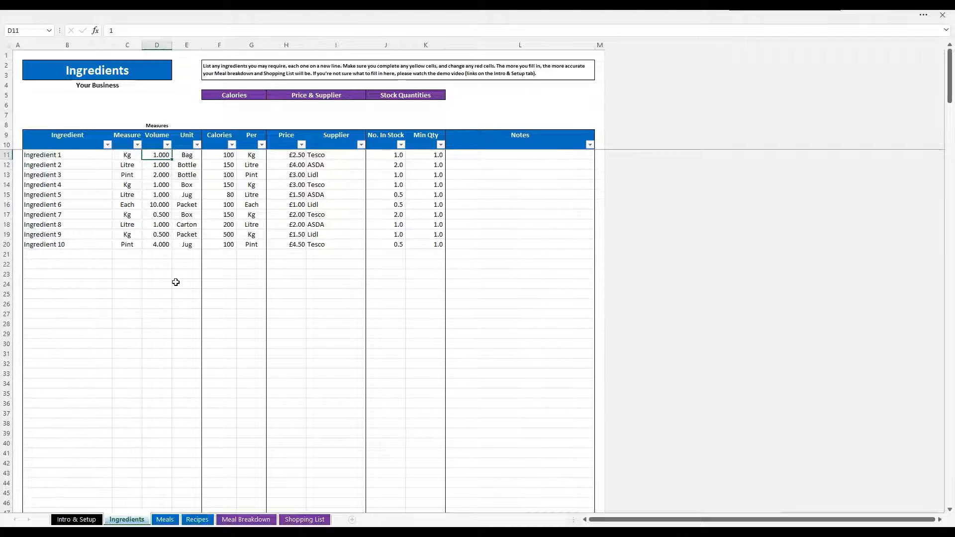
{"action": "type", "text": "0"}
{"action": "key", "text": "Return"}
{"action": "key", "text": "Up"}
{"action": "type", "text": "1"}
{"action": "key", "text": "Return"}
Examine the Unit, Measure and Volume columns for the listed ingredients
{"action": "left_click", "coordinate": [193, 157]}
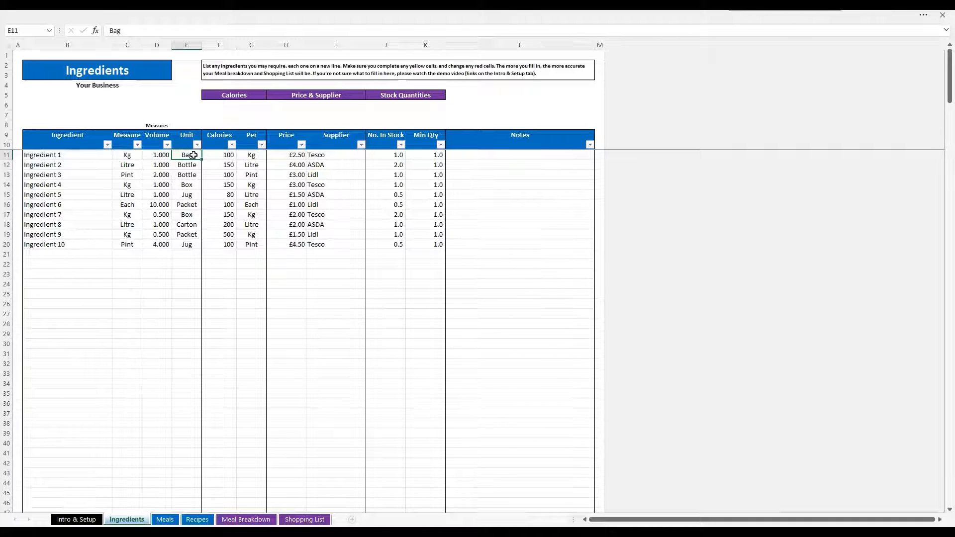
{"action": "left_click_drag", "start_coordinate": [186, 156], "coordinate": [187, 243]}
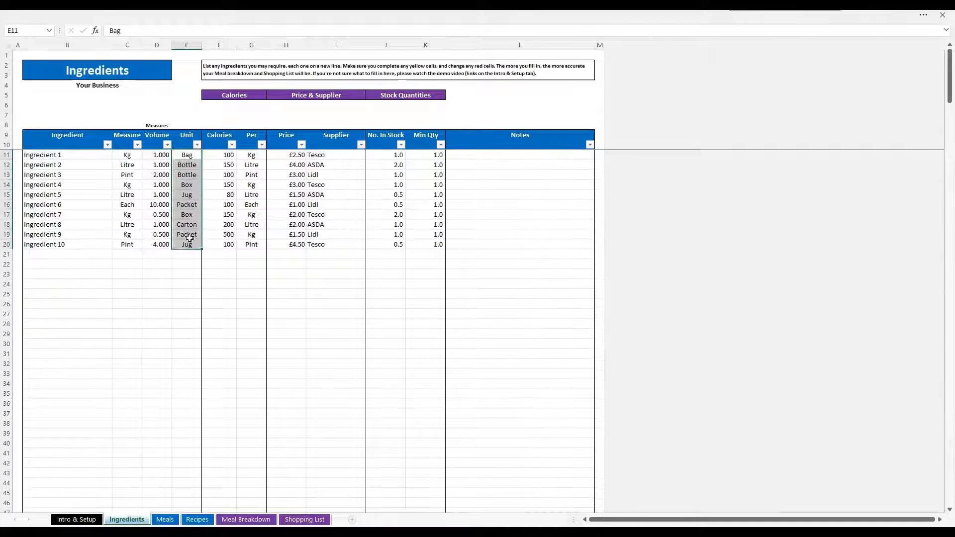
{"action": "left_click", "coordinate": [184, 155]}
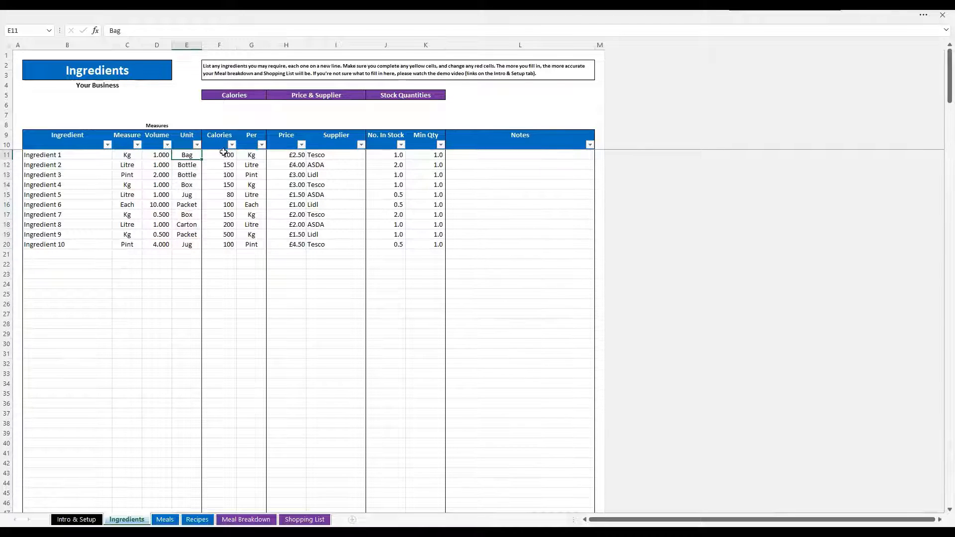
{"action": "left_click_drag", "start_coordinate": [130, 155], "coordinate": [167, 252]}
{"action": "left_click", "coordinate": [187, 155]}
Inspect Ingredient 1's Calories value and the options in its Per dropdown
{"action": "left_click", "coordinate": [230, 155]}
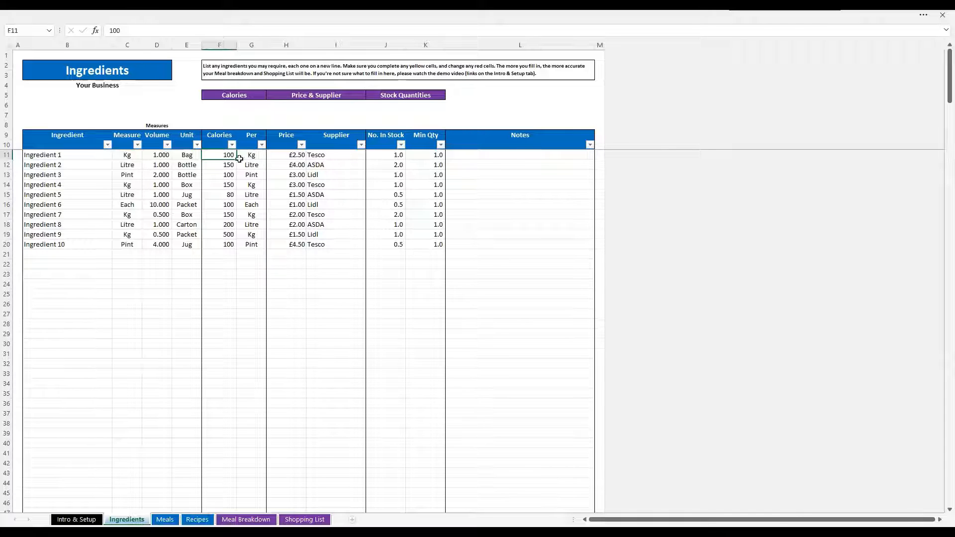
{"action": "left_click", "coordinate": [250, 153]}
{"action": "left_click", "coordinate": [229, 154]}
{"action": "left_click", "coordinate": [254, 156]}
{"action": "left_click", "coordinate": [271, 155]}
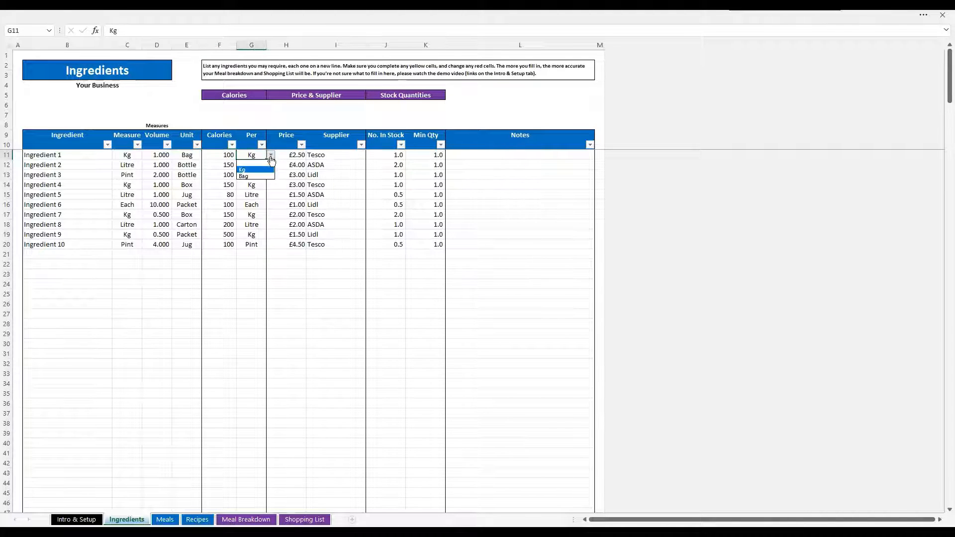
{"action": "left_click", "coordinate": [243, 163]}
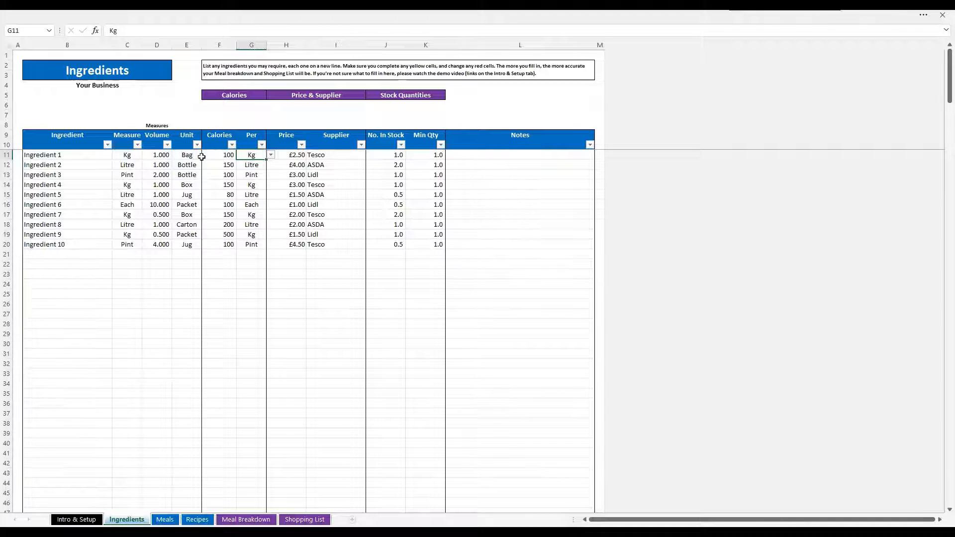
{"action": "left_click", "coordinate": [270, 155]}
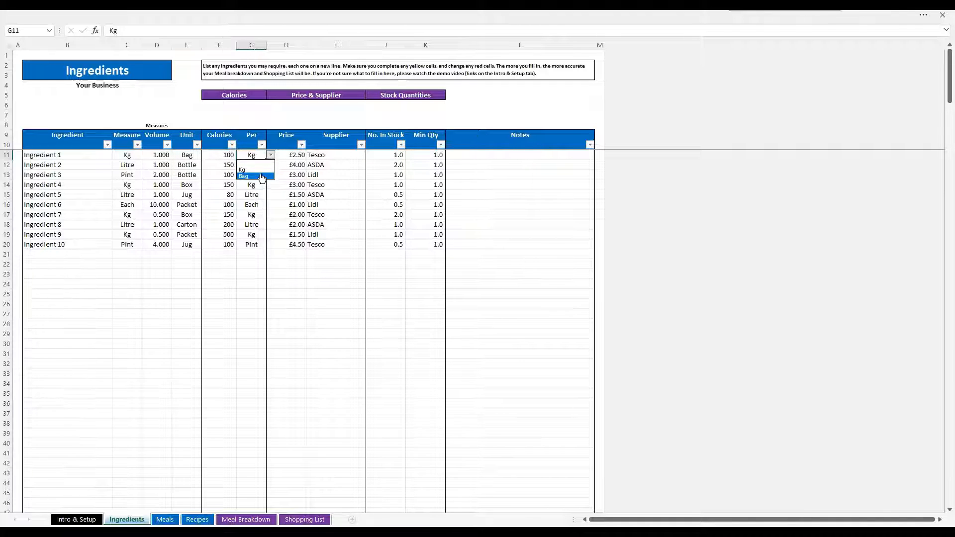
{"action": "left_click", "coordinate": [261, 170]}
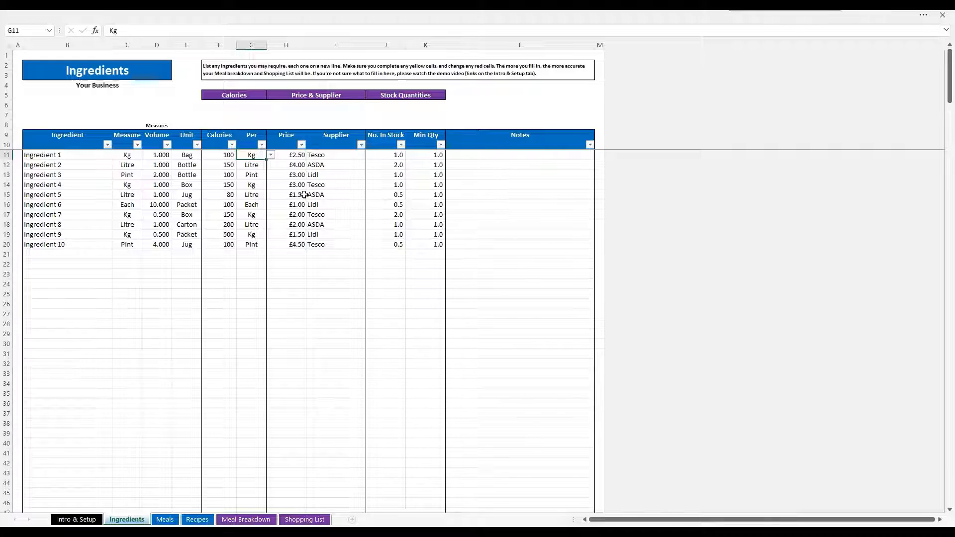
Inspect Ingredient 1's Price and the options in its Supplier dropdown
{"action": "left_click", "coordinate": [299, 156]}
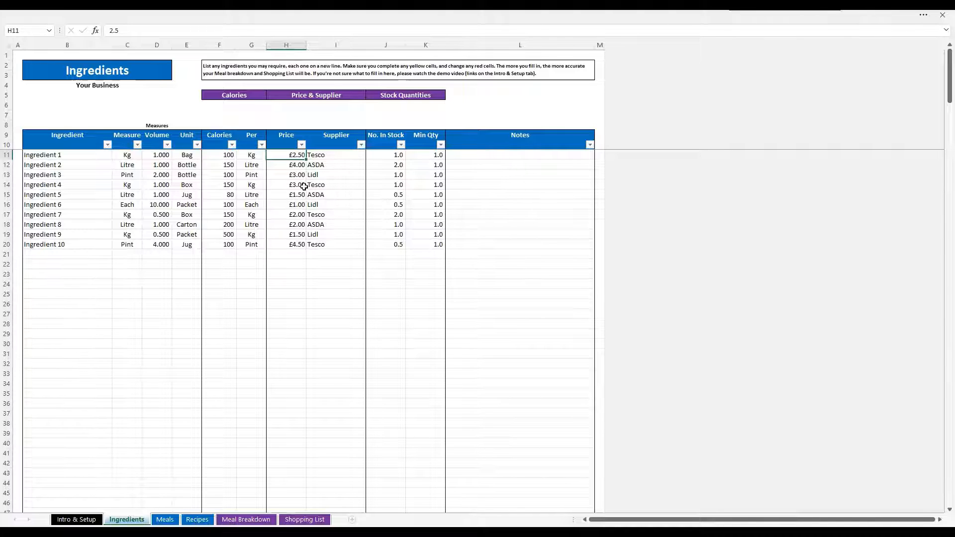
{"action": "left_click", "coordinate": [355, 154]}
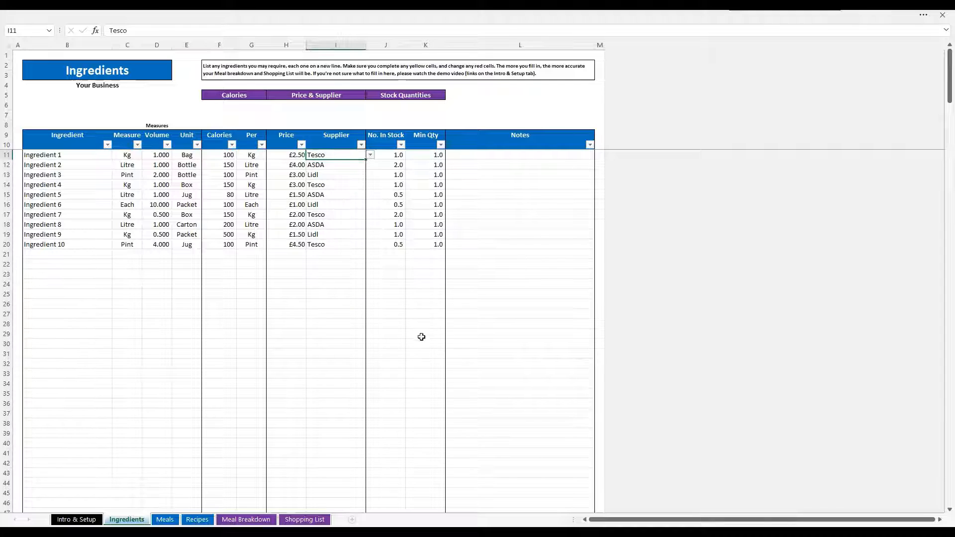
{"action": "left_click", "coordinate": [370, 155]}
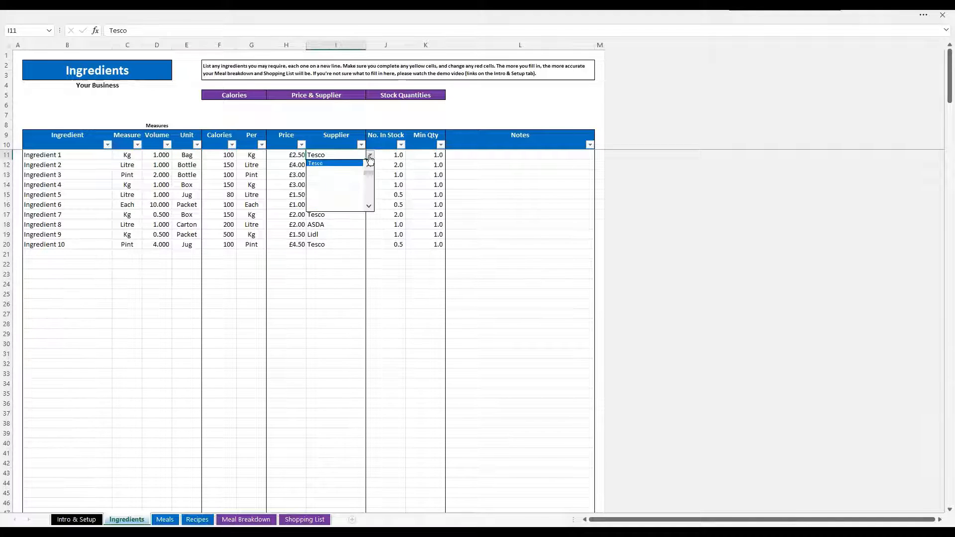
{"action": "left_click", "coordinate": [370, 158]}
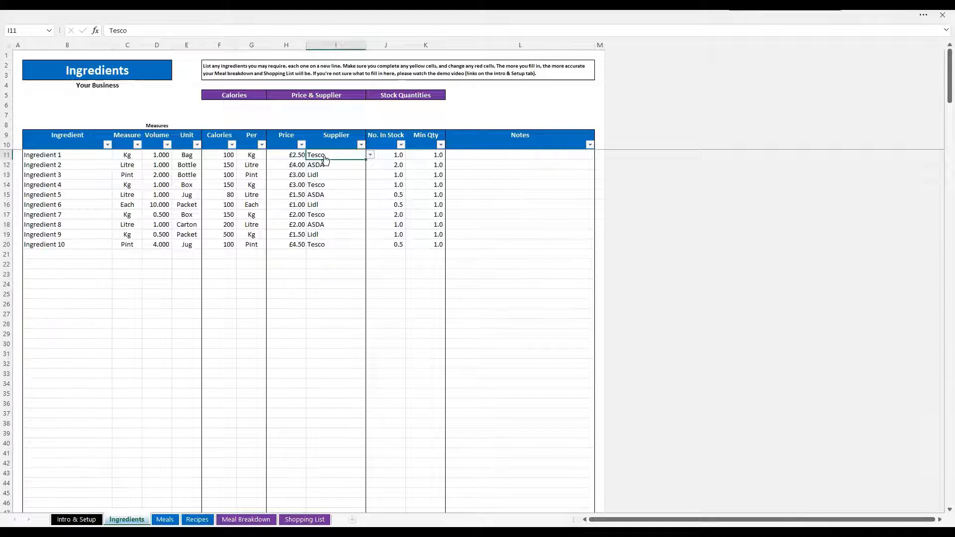
Enter M&S as a new supplier in the first empty ingredient row and check that it appears in the supplier list
{"action": "left_click", "coordinate": [328, 254]}
{"action": "left_click", "coordinate": [370, 254]}
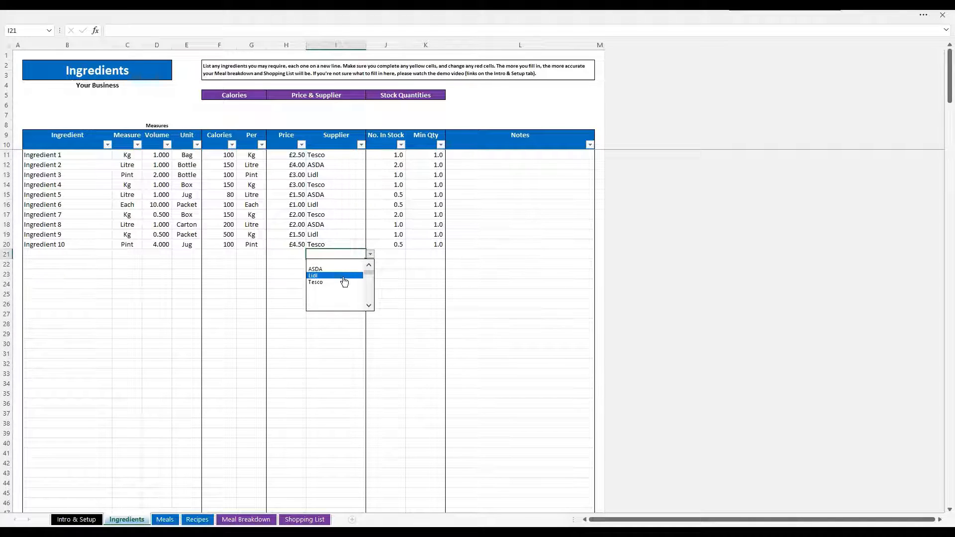
{"action": "left_click", "coordinate": [338, 259]}
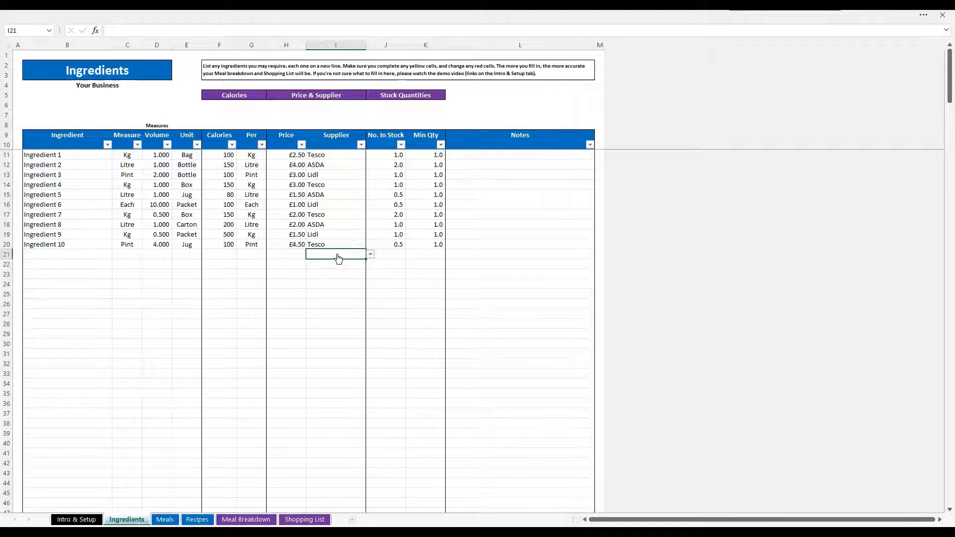
{"action": "type", "text": "M&S"}
{"action": "key", "text": "Return"}
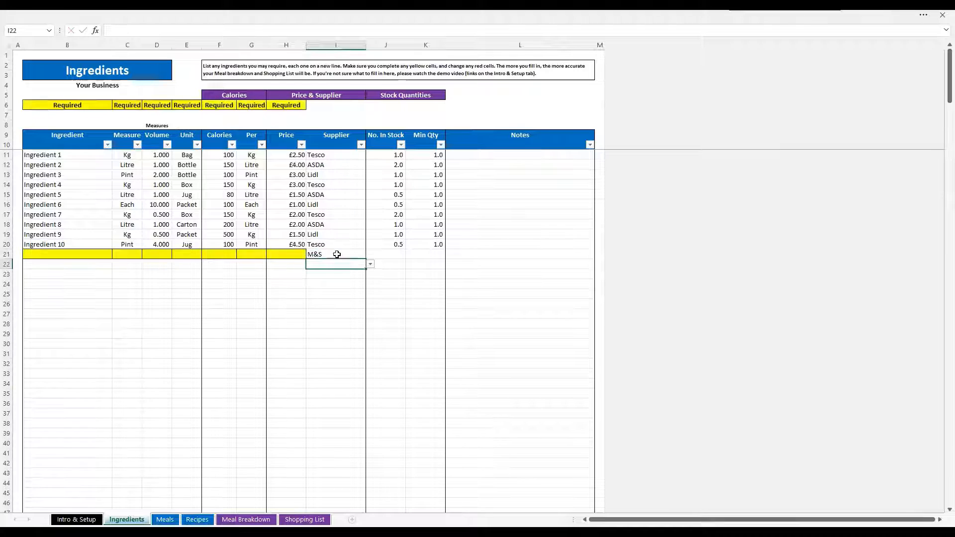
{"action": "left_click", "coordinate": [371, 264]}
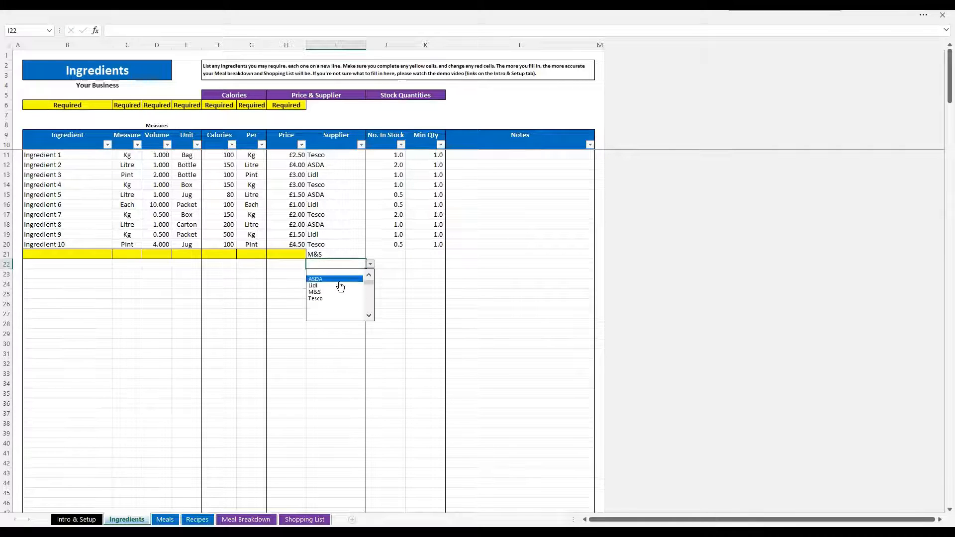
Clear the M&S entry from the empty row's Supplier cell
{"action": "left_click", "coordinate": [328, 254]}
{"action": "left_click", "coordinate": [328, 254]}
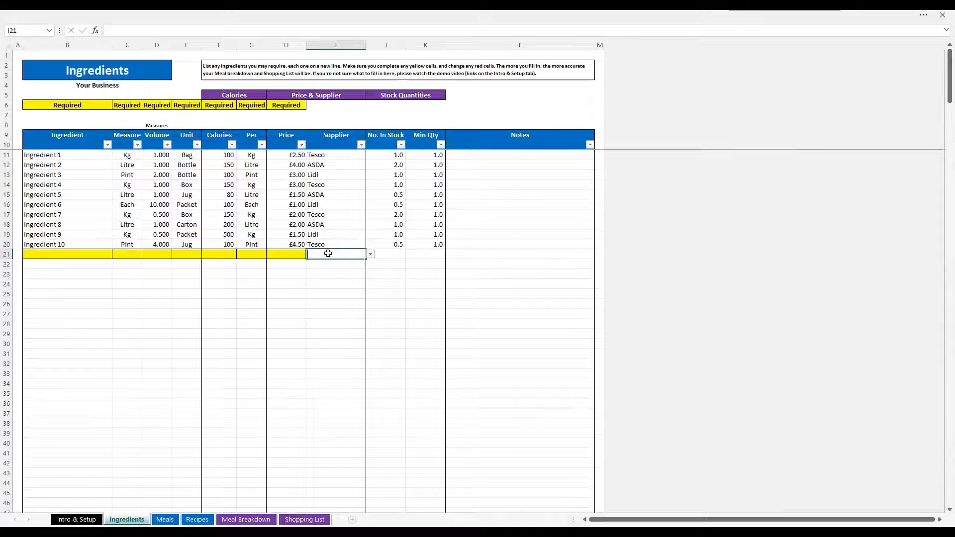
{"action": "key", "text": "BackSpace"}
{"action": "key", "text": "Return"}
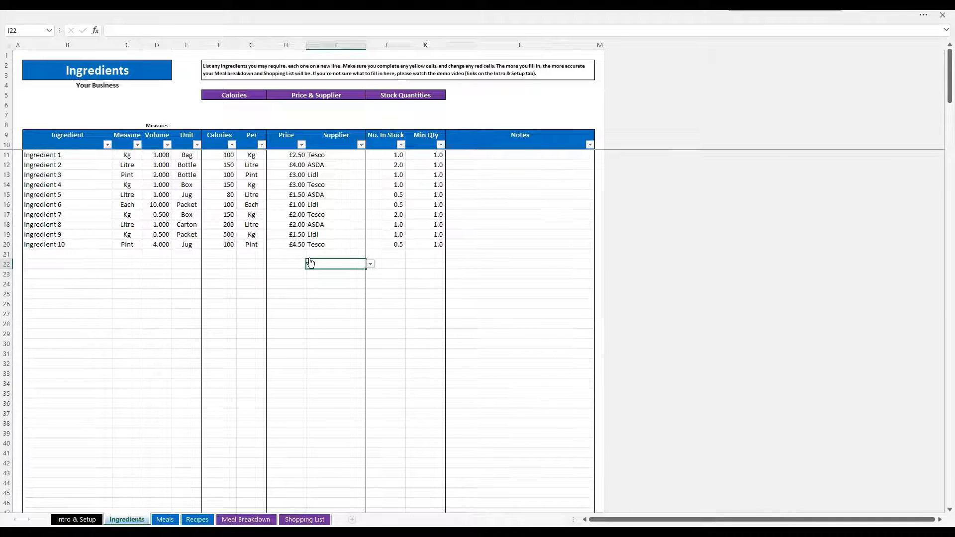
Inspect the Supplier dropdown options on the empty rows below the ingredient list
{"action": "left_click", "coordinate": [371, 265]}
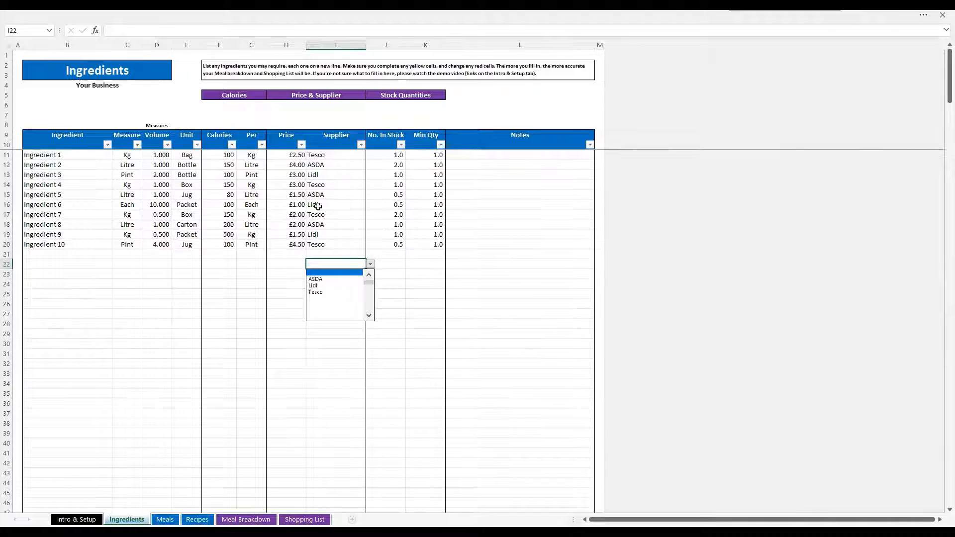
{"action": "key", "text": "Escape"}
{"action": "left_click", "coordinate": [323, 255]}
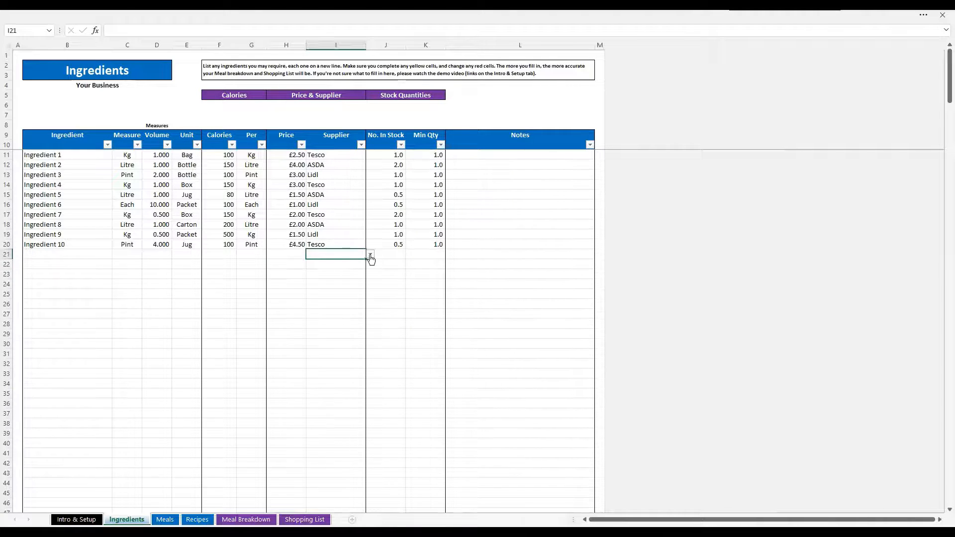
{"action": "left_click", "coordinate": [370, 254]}
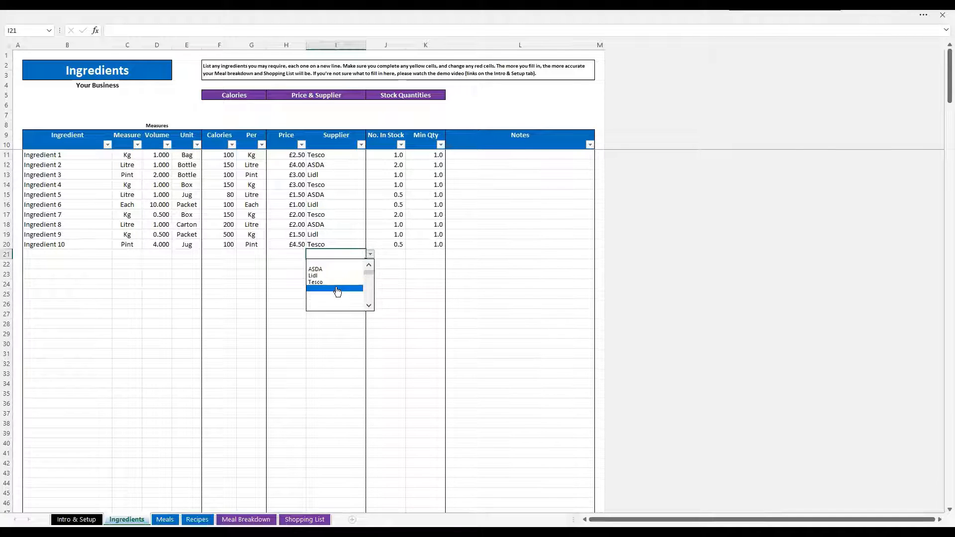
{"action": "left_click", "coordinate": [338, 261]}
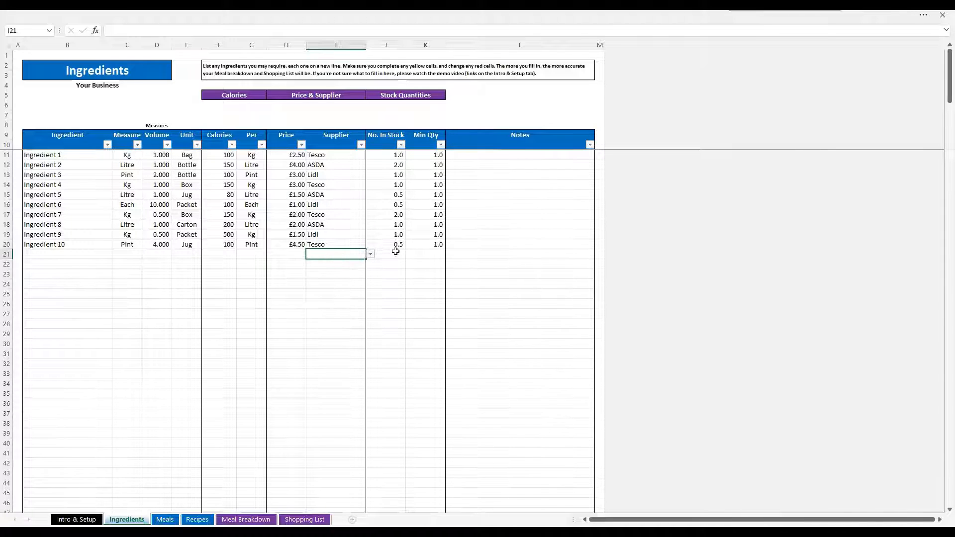
{"action": "left_click", "coordinate": [371, 254]}
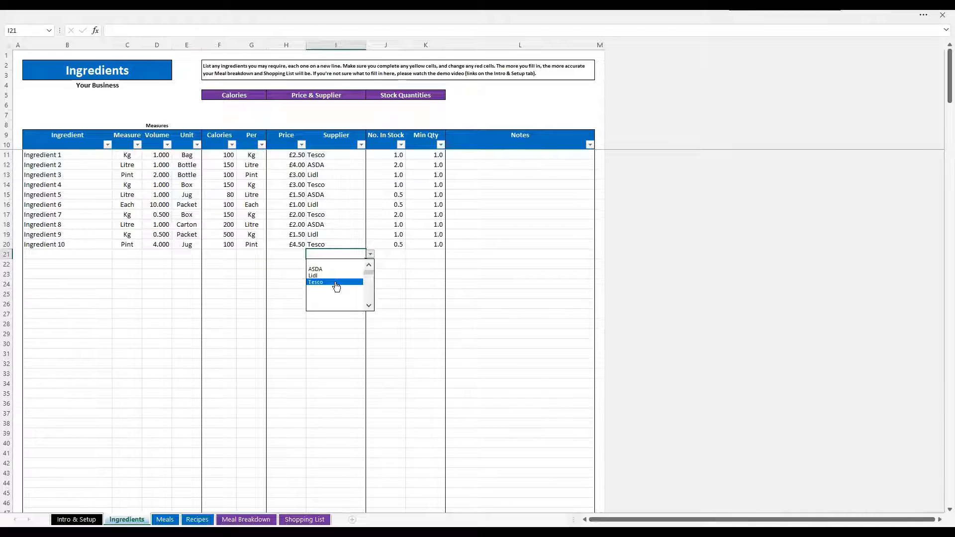
{"action": "left_click", "coordinate": [402, 257]}
{"action": "left_click", "coordinate": [385, 255]}
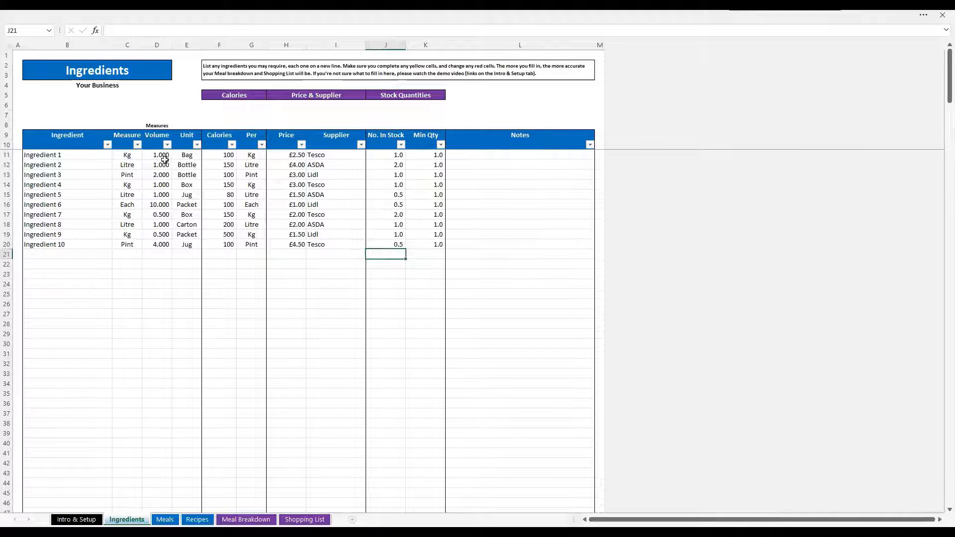
Try setting Ingredient 1's No. In Stock to 0.5, then set it back to 1
{"action": "left_click", "coordinate": [398, 156]}
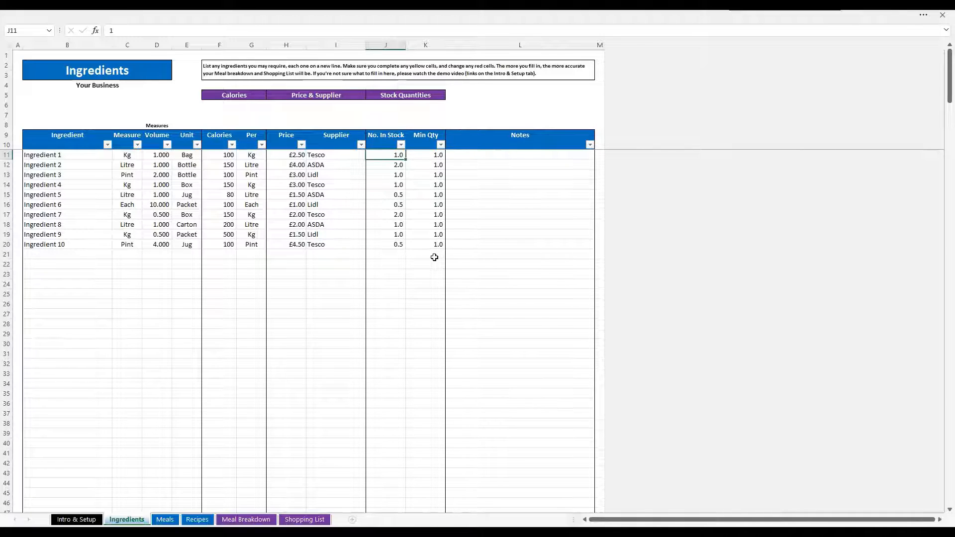
{"action": "type", "text": "0.5"}
{"action": "key", "text": "Return"}
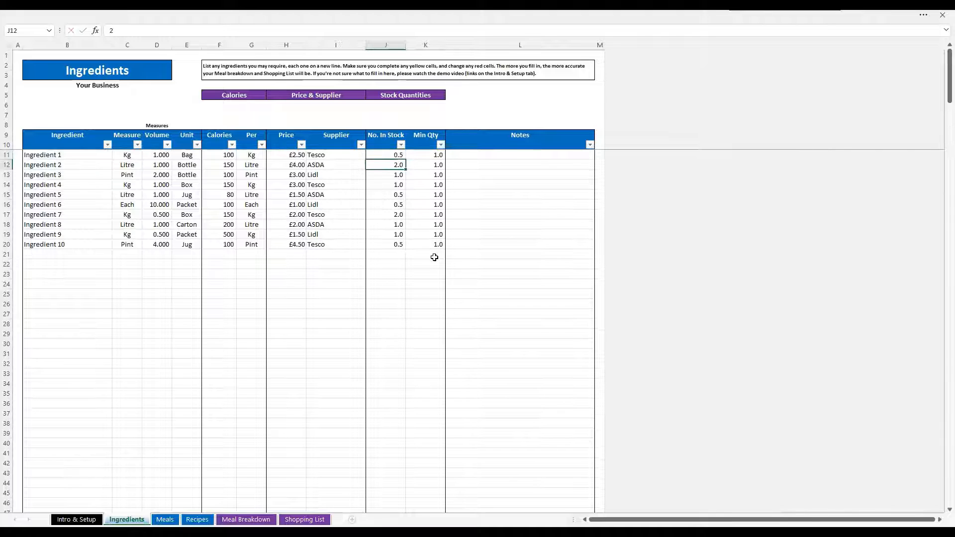
{"action": "key", "text": "Up"}
{"action": "type", "text": "1"}
{"action": "key", "text": "Return"}
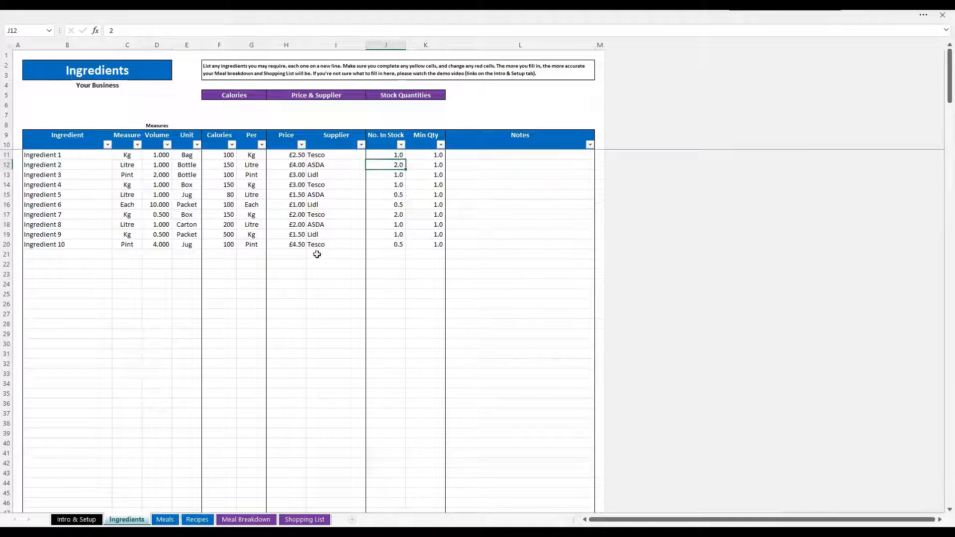
{"action": "left_click", "coordinate": [373, 147]}
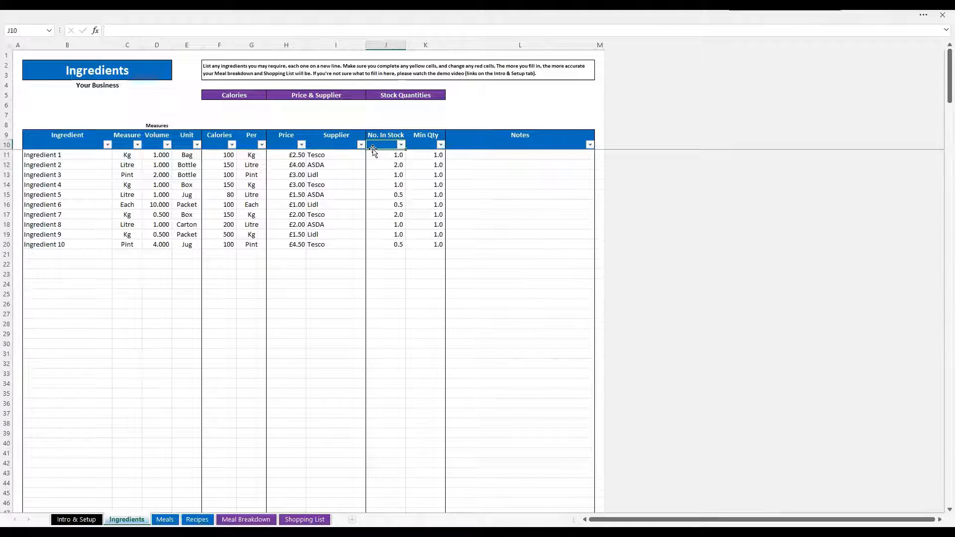
{"action": "key", "text": "Up"}
{"action": "key", "text": "Up"}
{"action": "key", "text": "Up"}
{"action": "key", "text": "Up"}
{"action": "key", "text": "Up"}
{"action": "key", "text": "Up"}
{"action": "key", "text": "Up"}
{"action": "key", "text": "Up"}
{"action": "key", "text": "Home"}
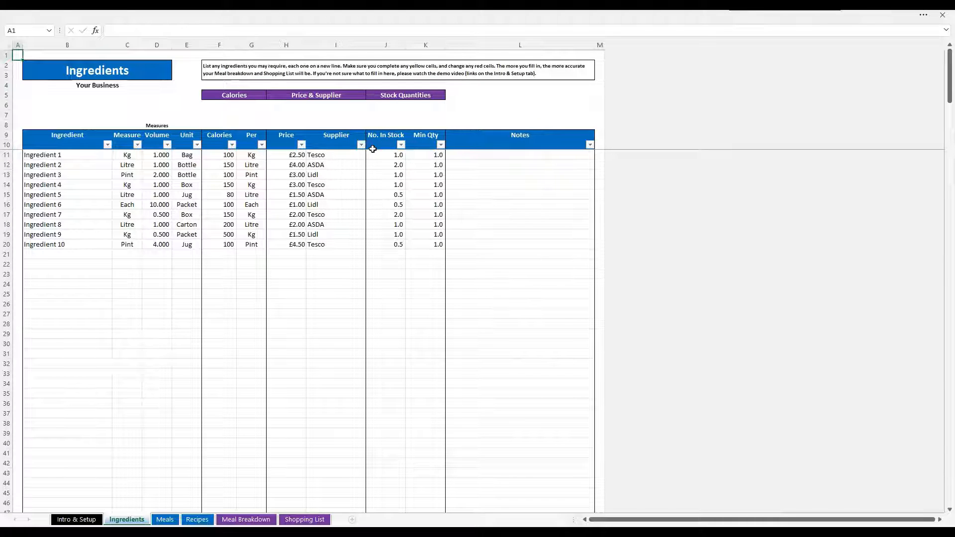
Examine the Min Qty and Notes columns for the listed ingredients
{"action": "left_click", "coordinate": [435, 155]}
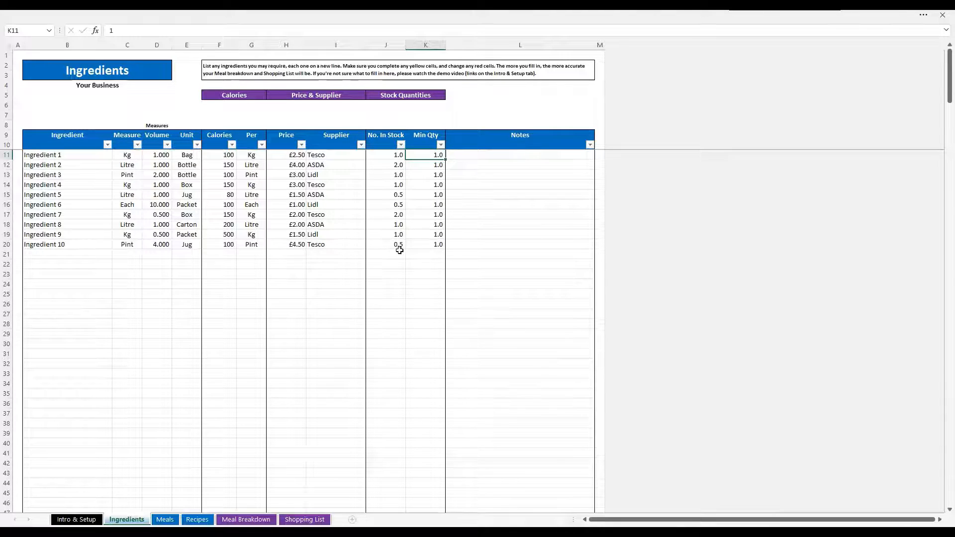
{"action": "left_click", "coordinate": [475, 245]}
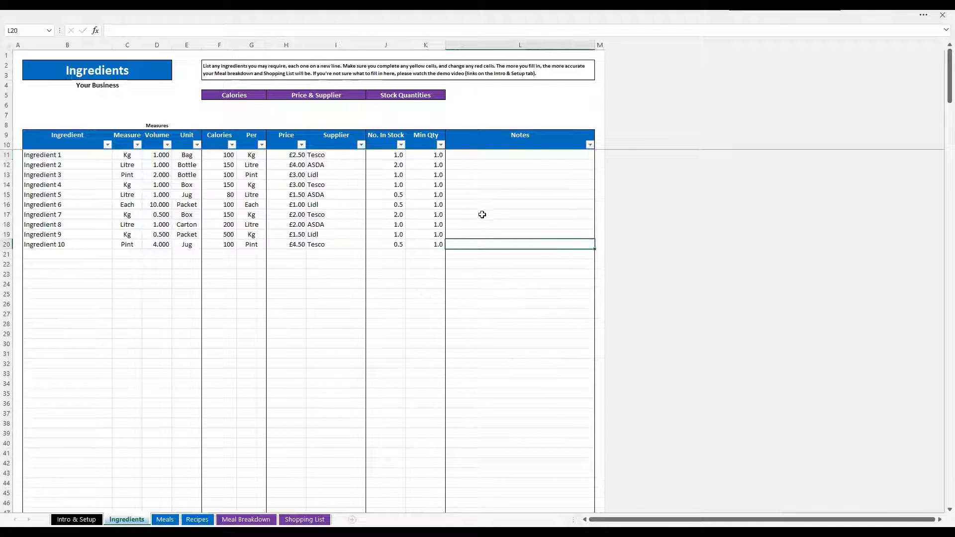
{"action": "left_click_drag", "start_coordinate": [476, 155], "coordinate": [476, 246]}
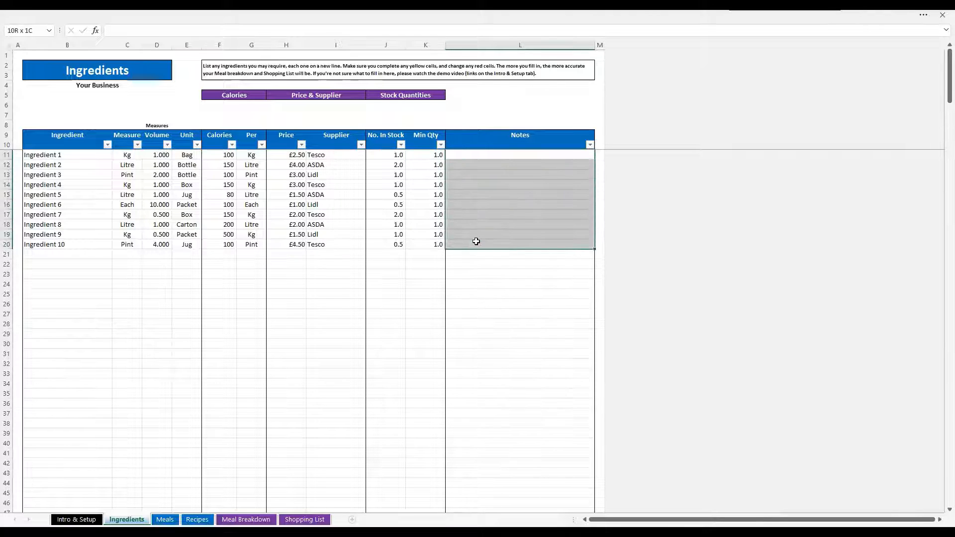
{"action": "left_click", "coordinate": [15, 55]}
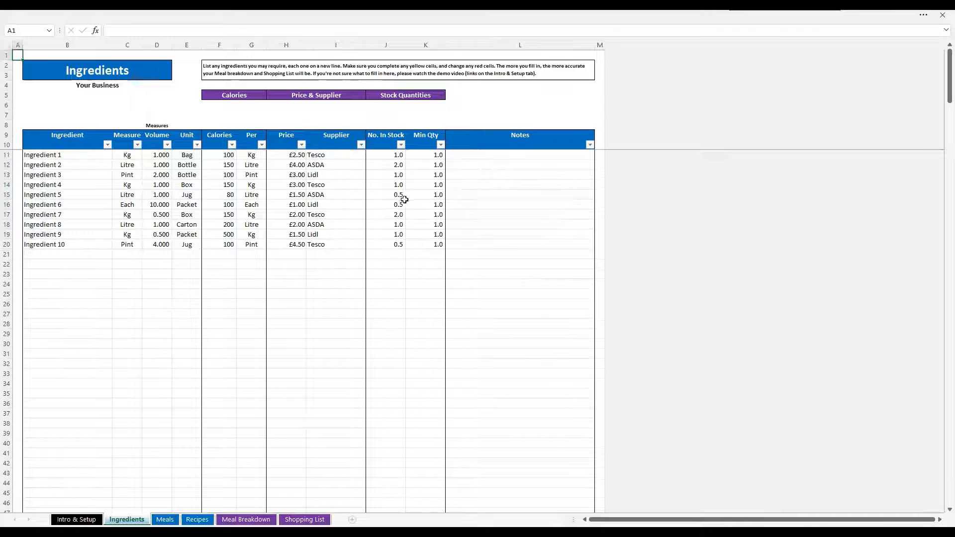
{"action": "left_click", "coordinate": [468, 162]}
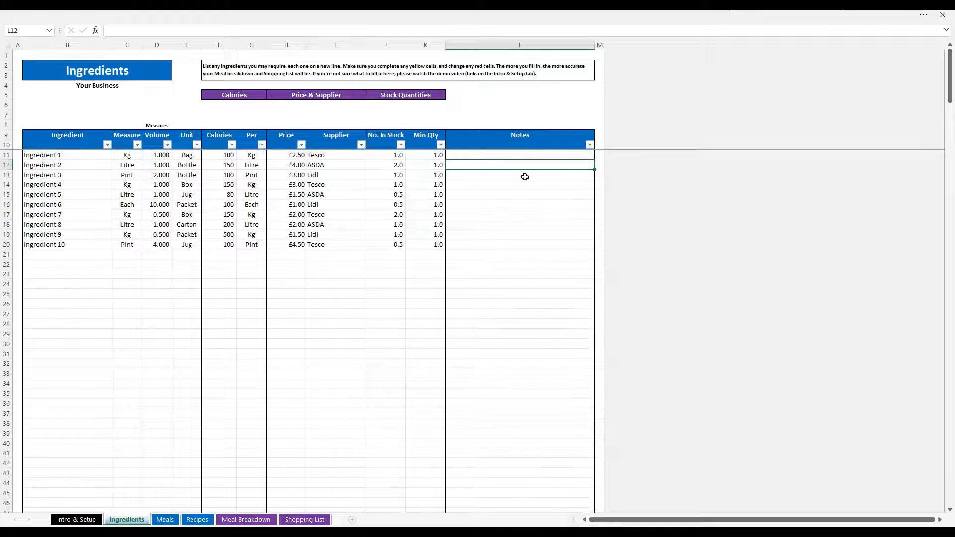
{"action": "left_click", "coordinate": [18, 56]}
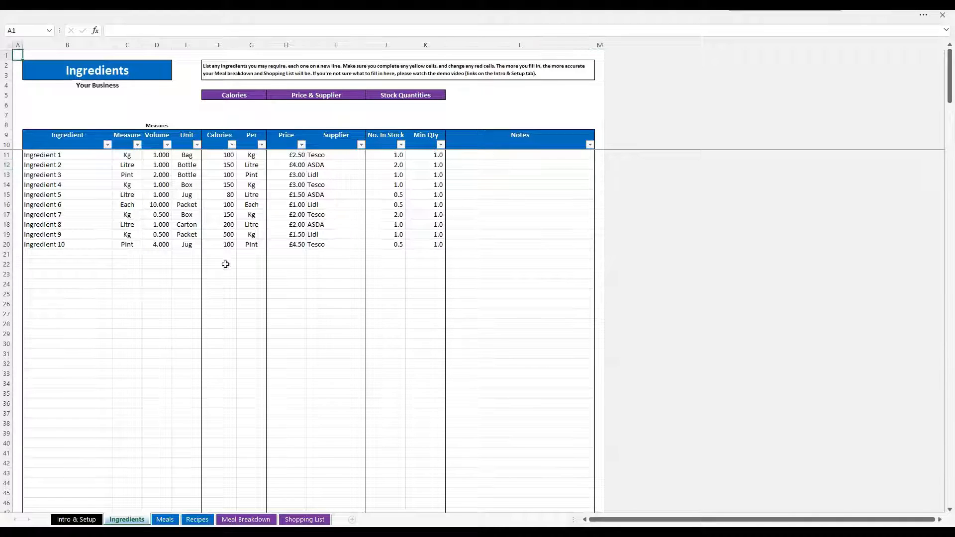
Switch to the Meals sheet and examine its Meal, No. Served and Notes columns
{"action": "left_click", "coordinate": [166, 519]}
{"action": "left_click", "coordinate": [59, 184]}
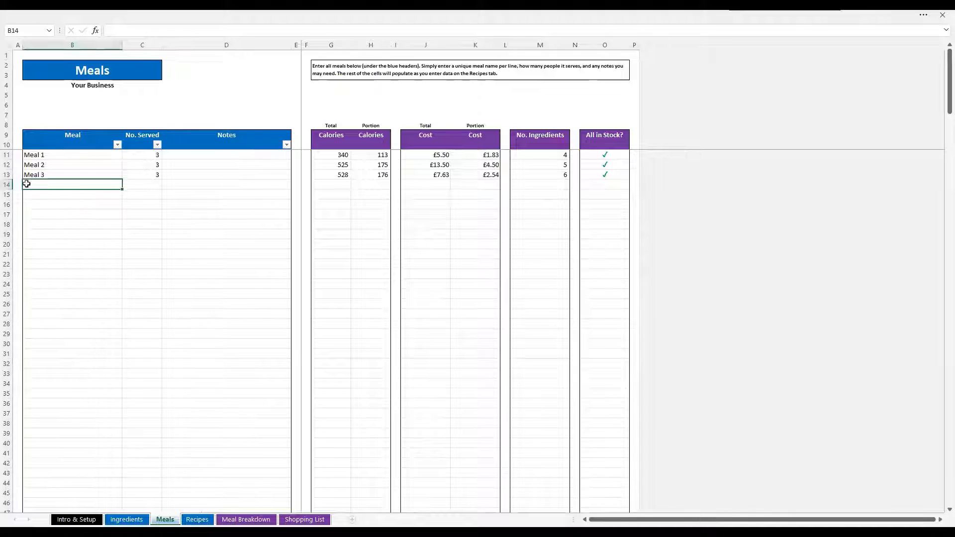
{"action": "left_click", "coordinate": [139, 183]}
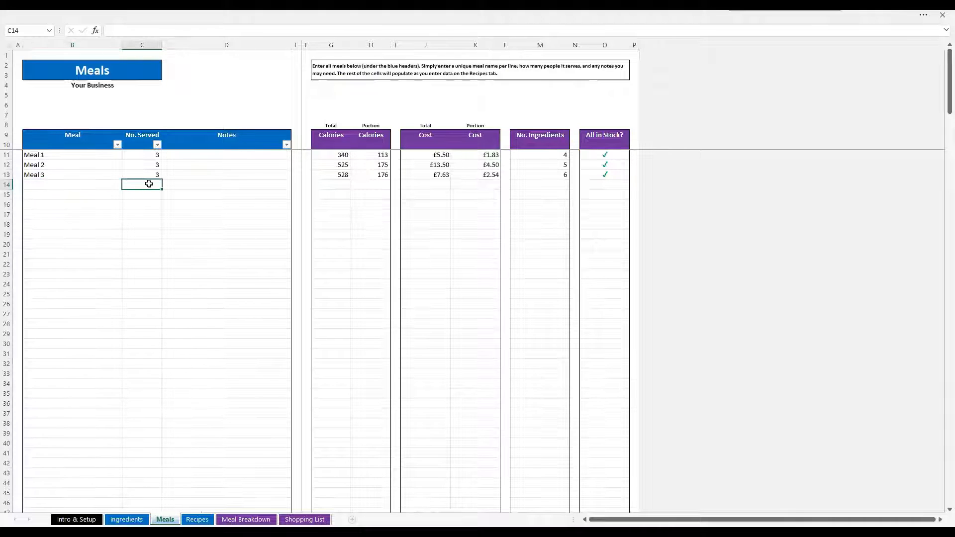
{"action": "left_click", "coordinate": [181, 184]}
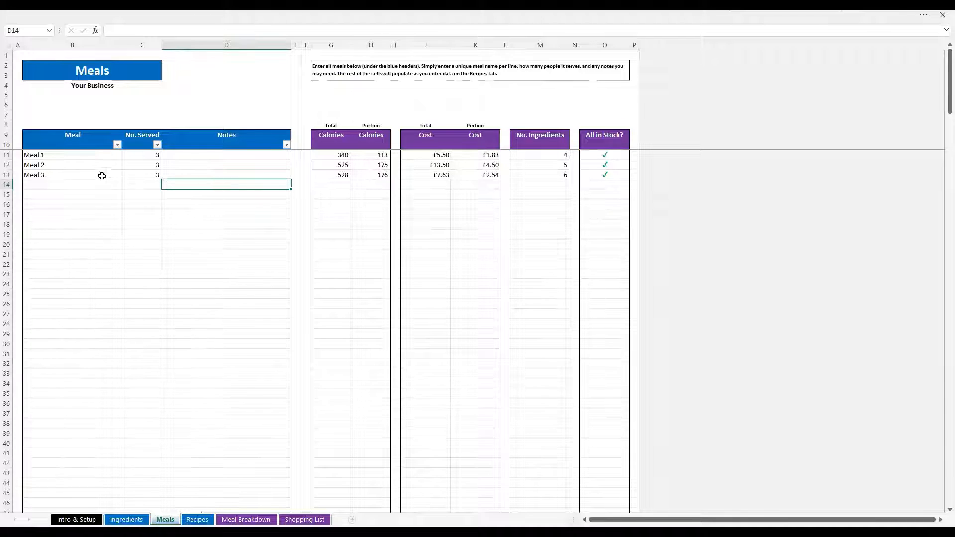
{"action": "left_click", "coordinate": [17, 55]}
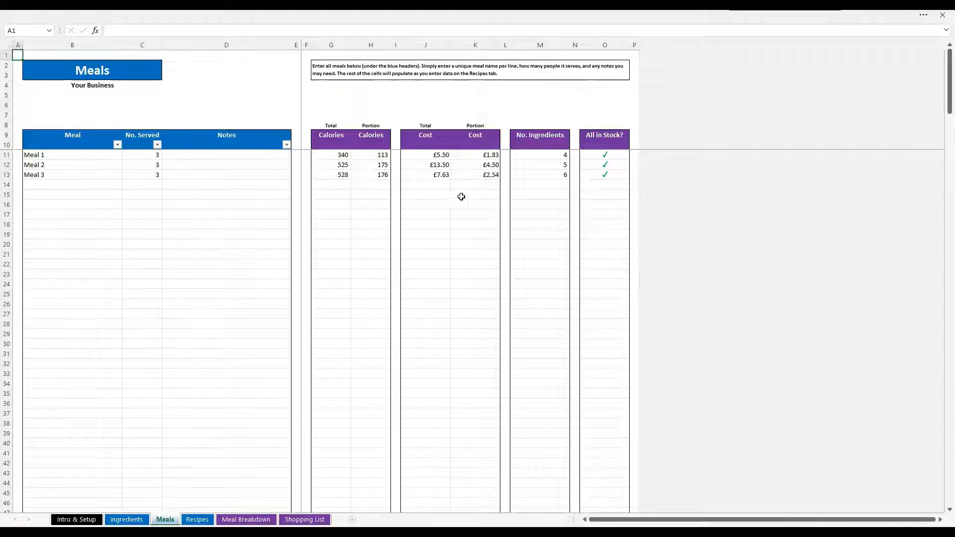
Switch to the Recipes sheet and examine the Meal, Ingredient and Volume Required entries of the first row
{"action": "left_click", "coordinate": [197, 519]}
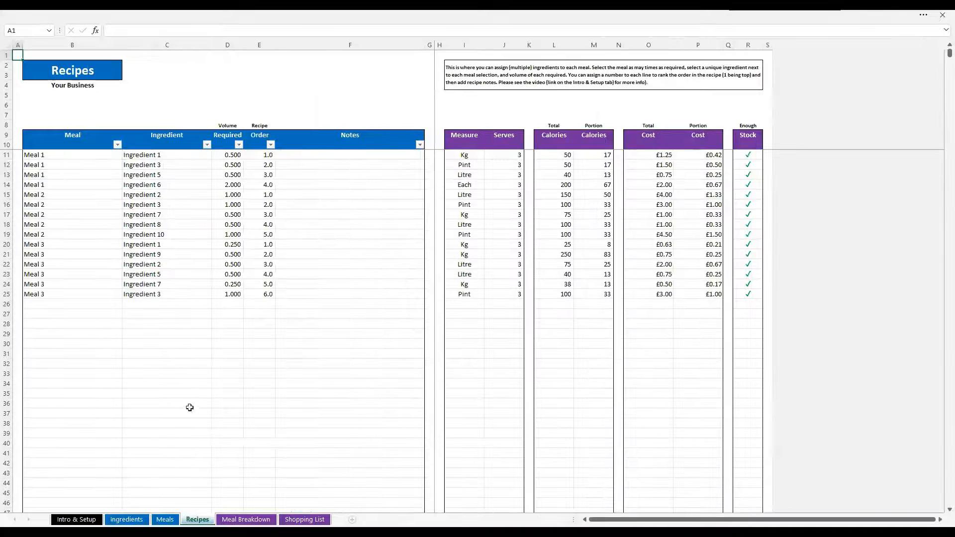
{"action": "left_click", "coordinate": [92, 304]}
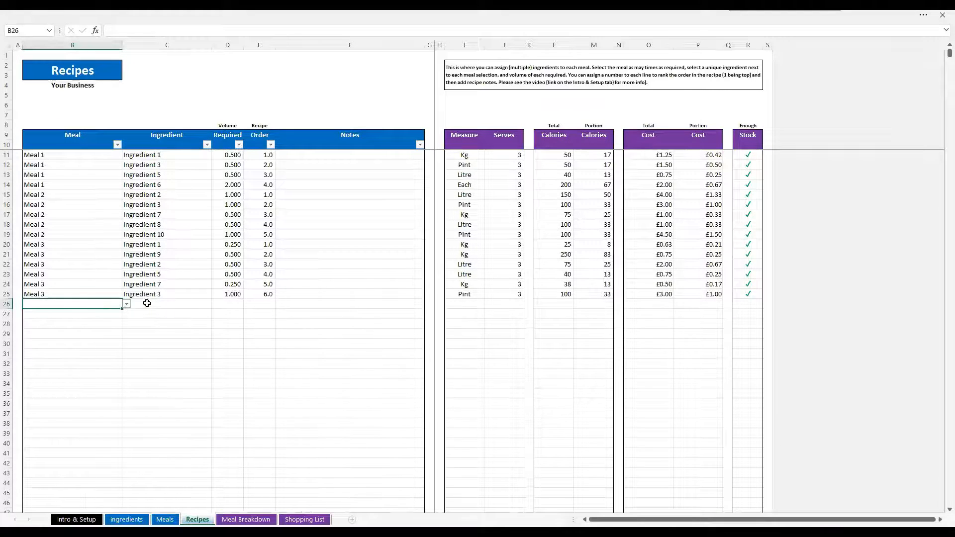
{"action": "left_click", "coordinate": [98, 154]}
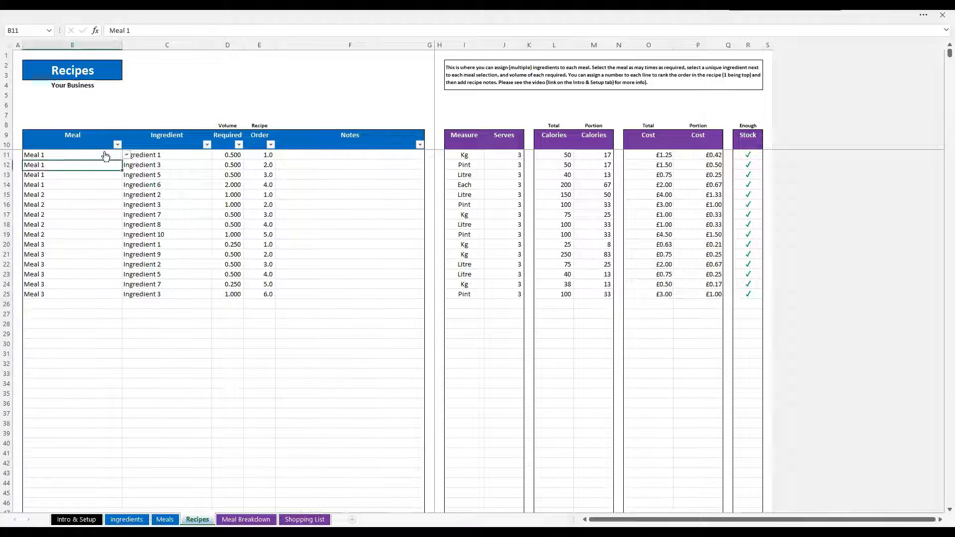
{"action": "left_click", "coordinate": [192, 155]}
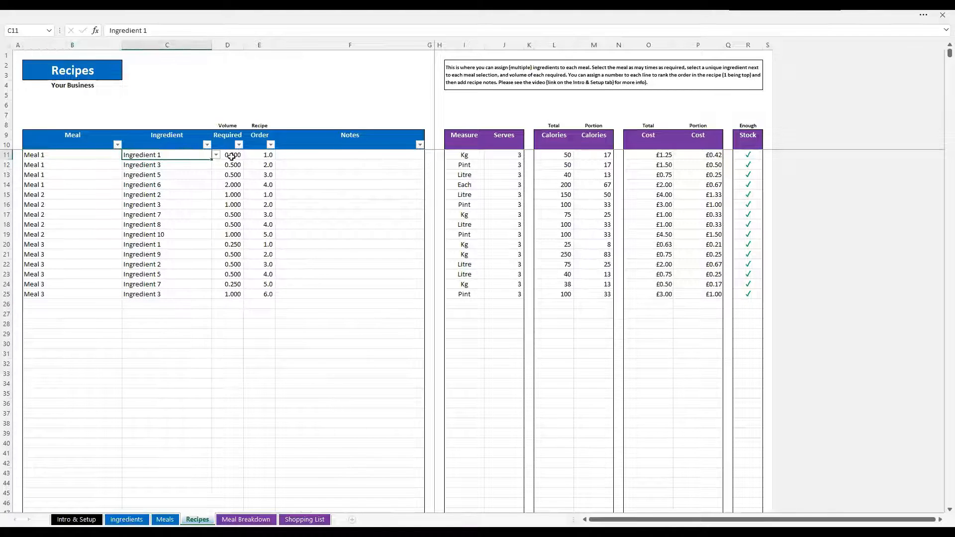
{"action": "left_click", "coordinate": [231, 156]}
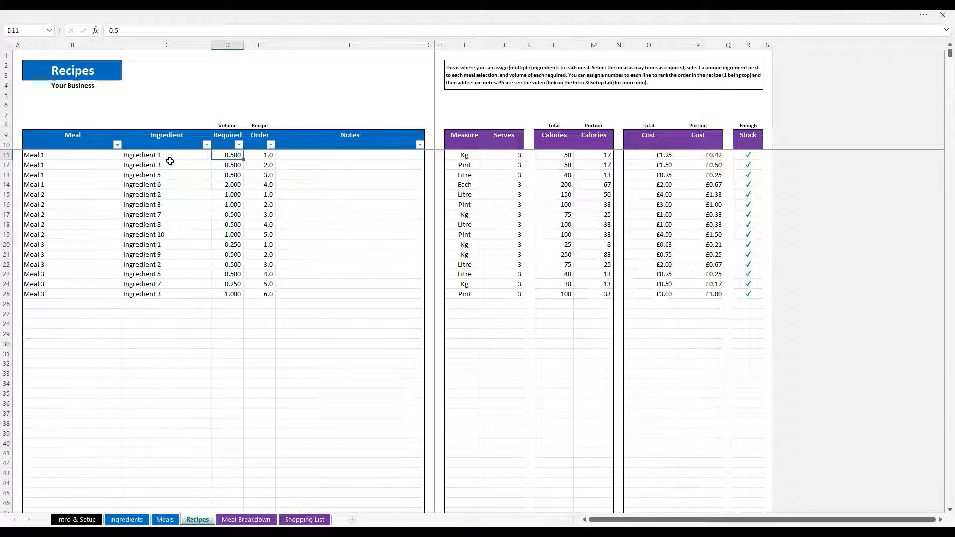
Add a new recipe line assigning Ingredient 4 to Meal 1
{"action": "left_click", "coordinate": [63, 306]}
{"action": "left_click", "coordinate": [126, 304]}
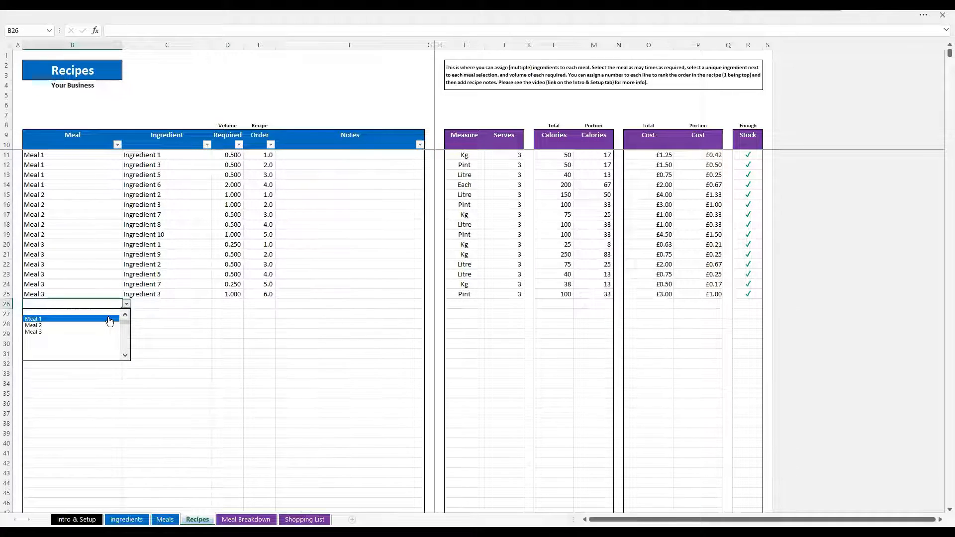
{"action": "left_click", "coordinate": [110, 319]}
{"action": "left_click", "coordinate": [142, 305]}
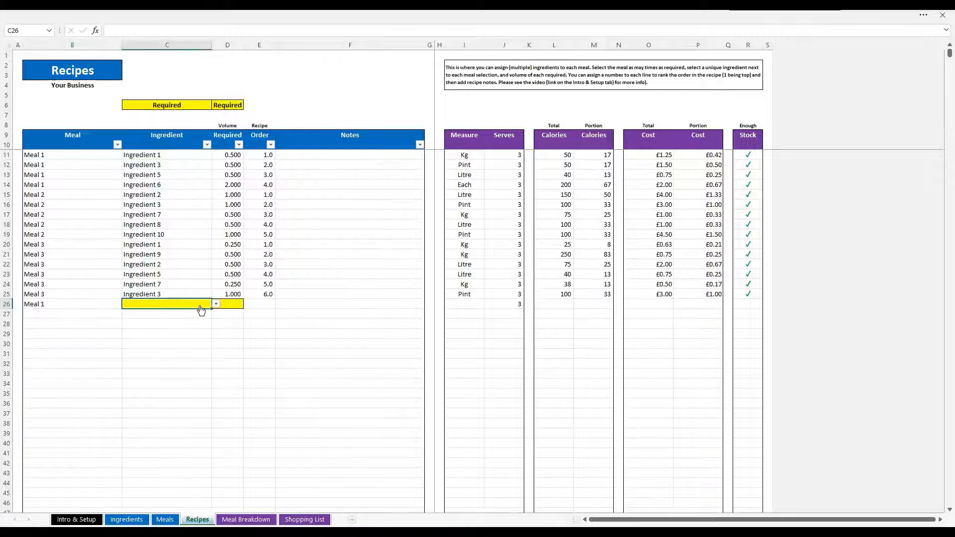
{"action": "left_click", "coordinate": [216, 304]}
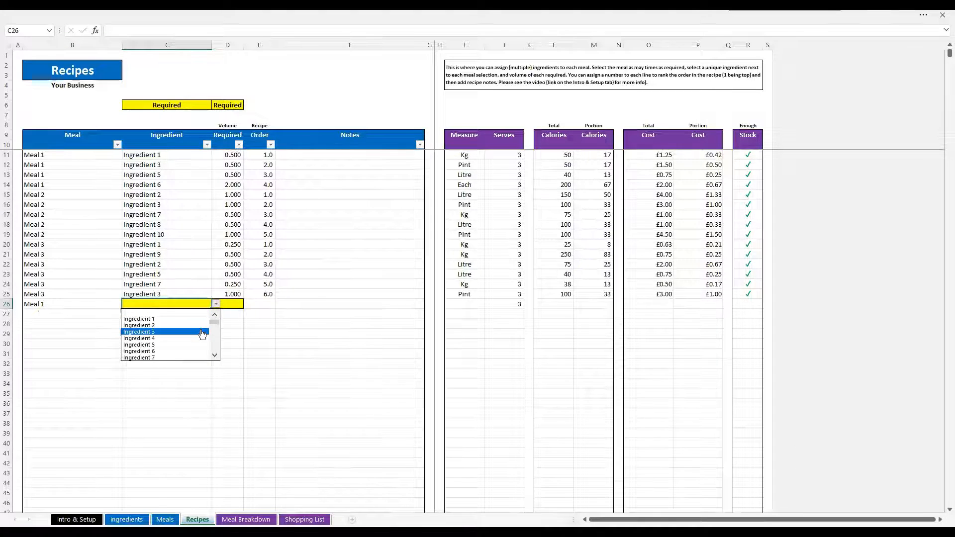
{"action": "left_click", "coordinate": [202, 339]}
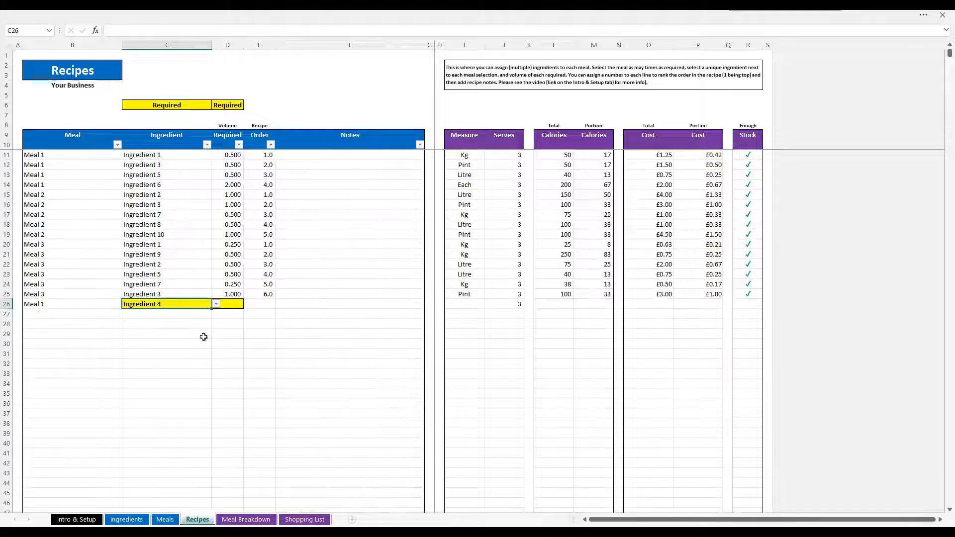
Enter 0.25 as the new line's Volume Required
{"action": "left_click", "coordinate": [234, 304]}
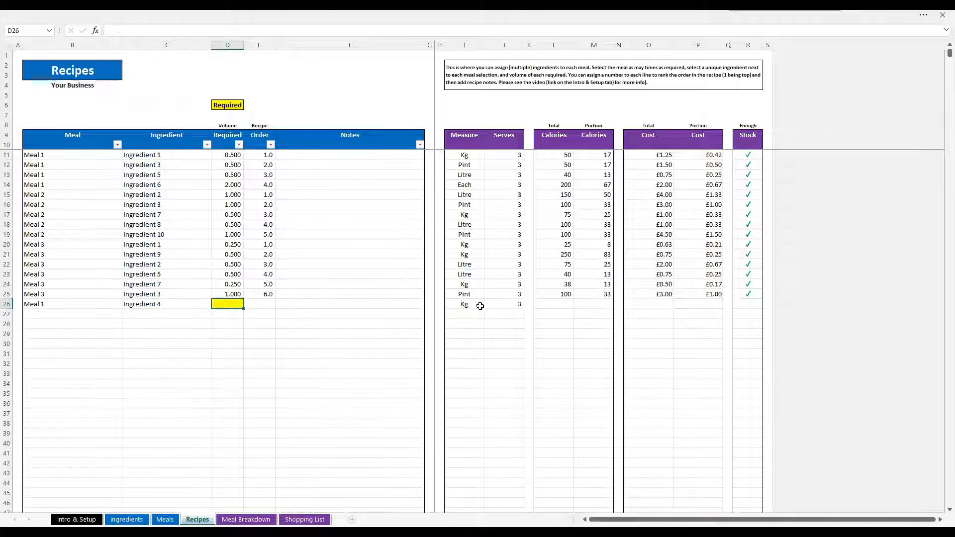
{"action": "left_click", "coordinate": [477, 306]}
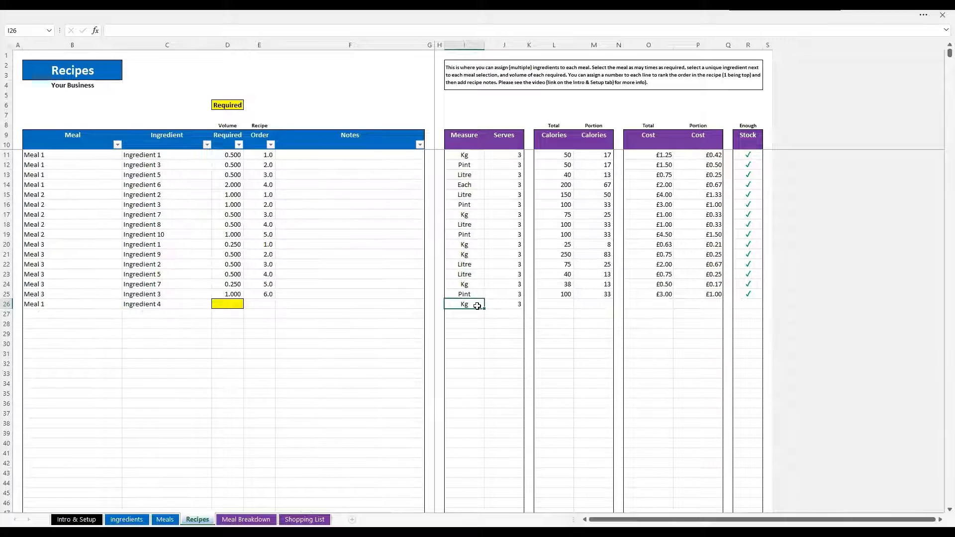
{"action": "left_click", "coordinate": [234, 302]}
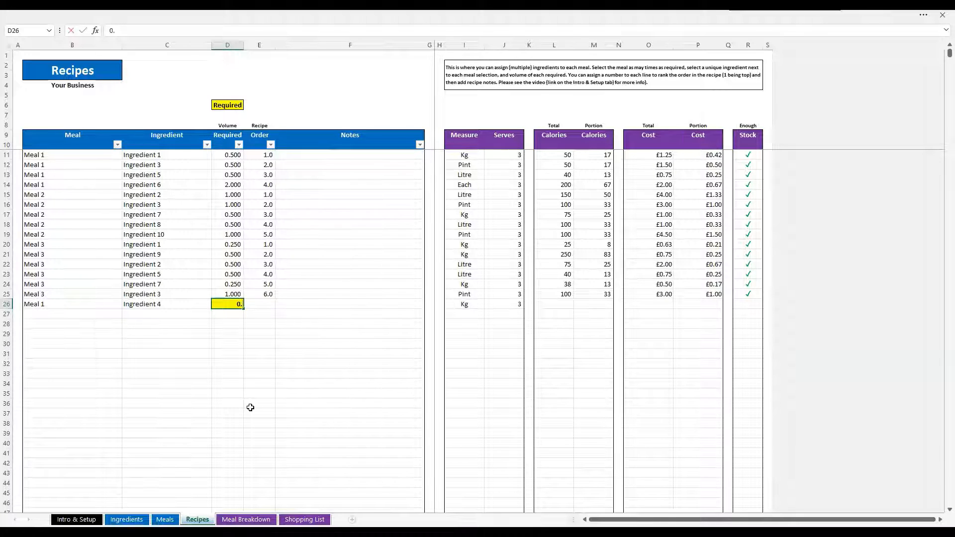
{"action": "type", "text": "0.25"}
{"action": "left_click", "coordinate": [270, 303]}
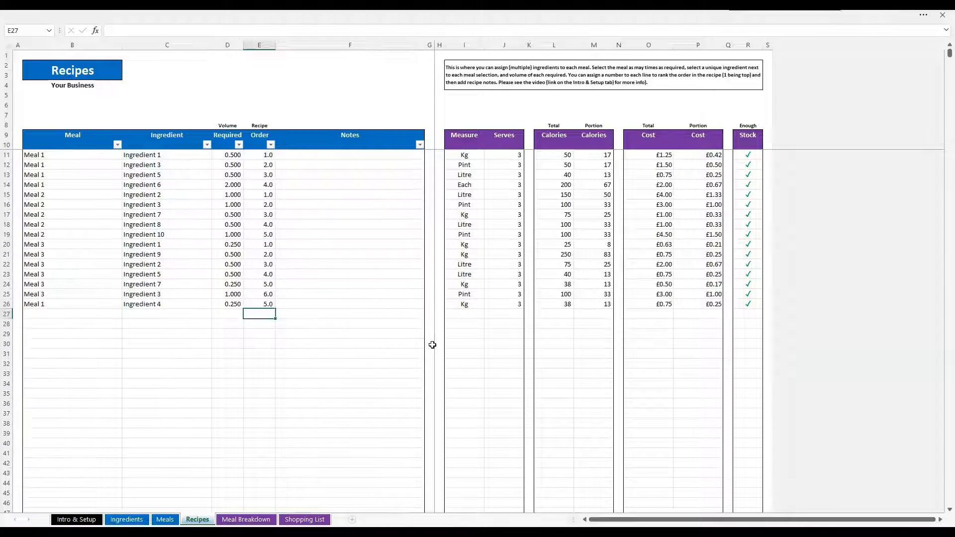
Set the new line's Recipe Order to 4 and Ingredient 6's Recipe Order for Meal 1 to 5
{"action": "key", "text": "Up"}
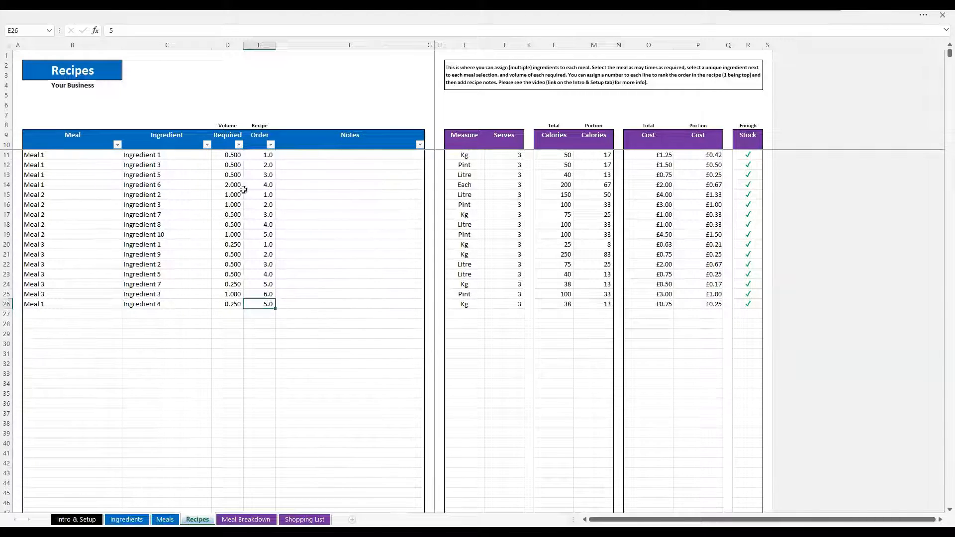
{"action": "type", "text": "4"}
{"action": "left_click", "coordinate": [269, 183]}
{"action": "type", "text": "5"}
{"action": "key", "text": "Return"}
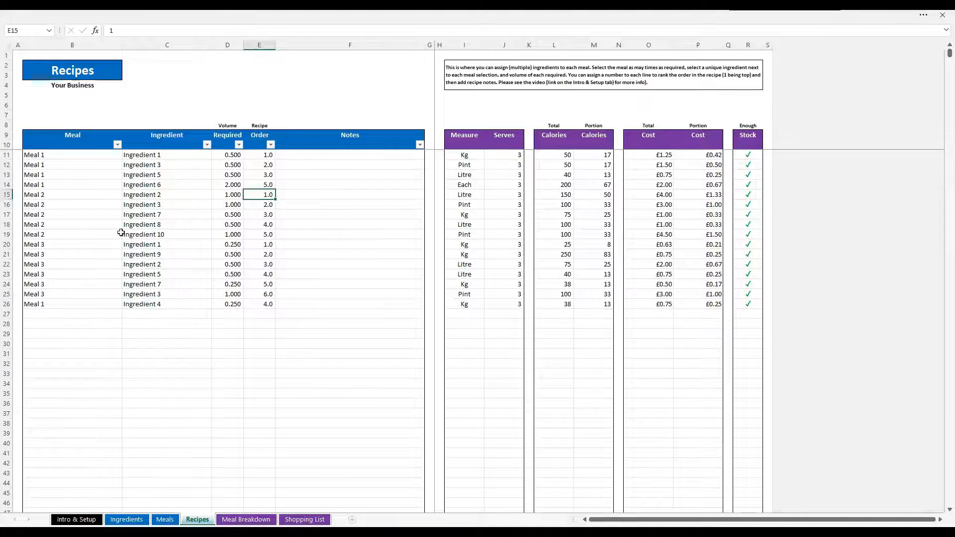
Sort the recipe table by Recipe Order smallest to largest, then by Meal A to Z
{"action": "left_click", "coordinate": [117, 144]}
{"action": "left_click", "coordinate": [271, 144]}
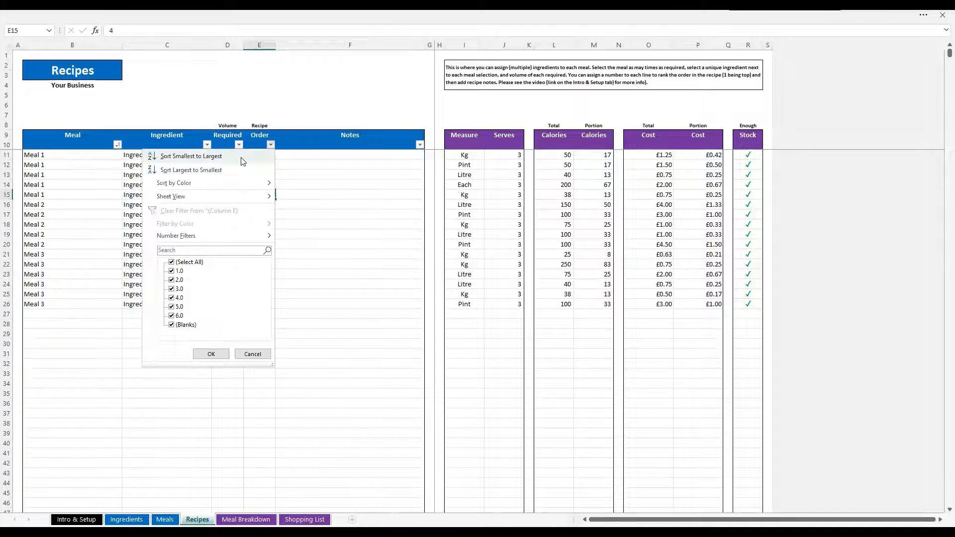
{"action": "left_click", "coordinate": [241, 157]}
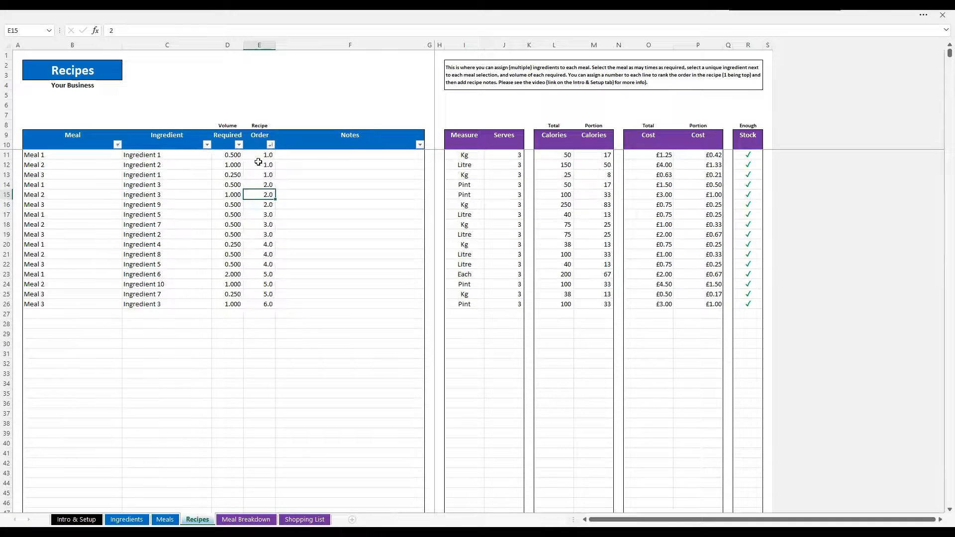
{"action": "left_click", "coordinate": [117, 144]}
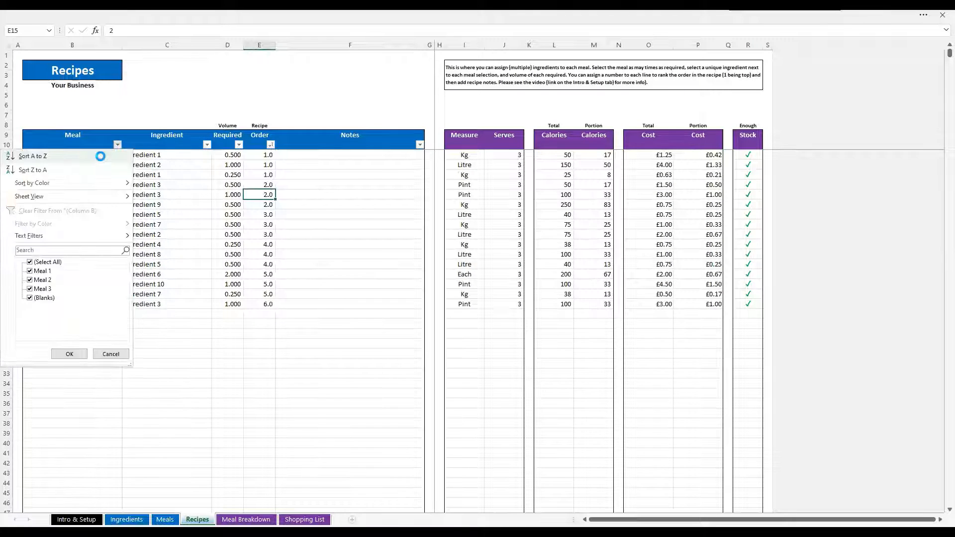
{"action": "left_click", "coordinate": [100, 157]}
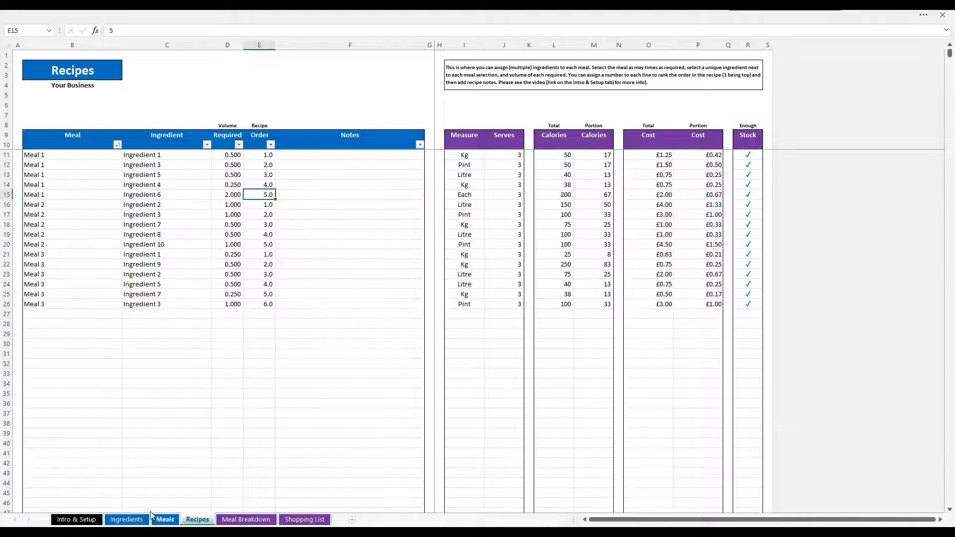
Flip through the Ingredients, Meals and Recipes sheets and open the Meal Breakdown sheet
{"action": "left_click", "coordinate": [136, 517]}
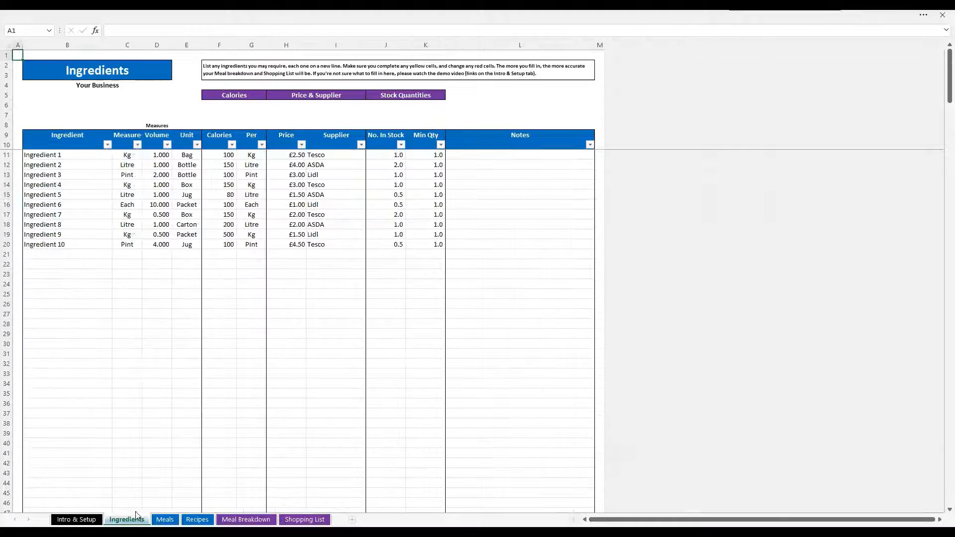
{"action": "left_click", "coordinate": [165, 518]}
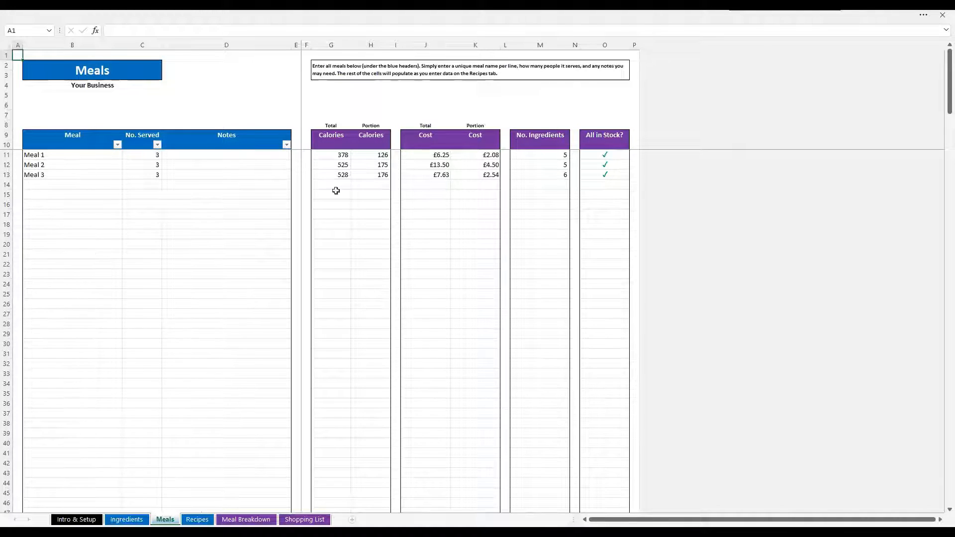
{"action": "left_click", "coordinate": [196, 519]}
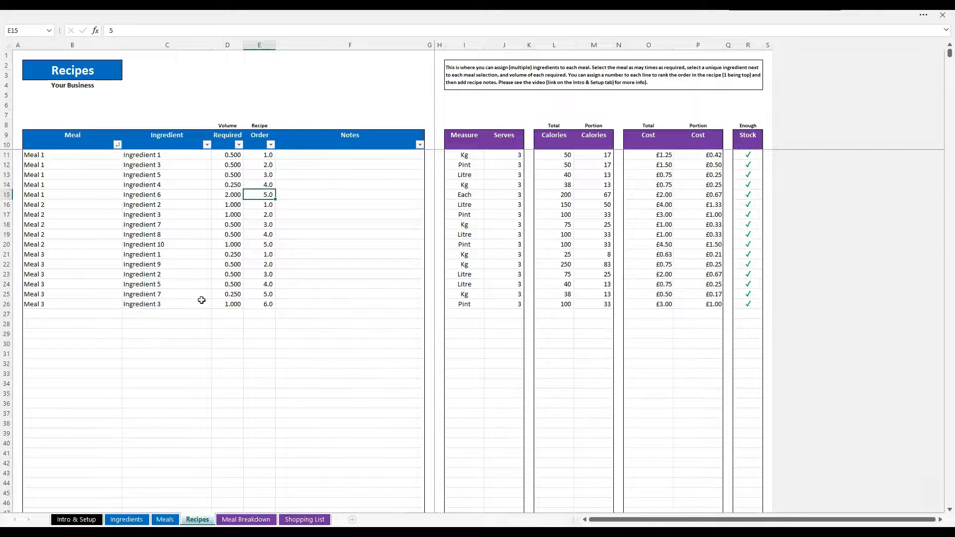
{"action": "left_click", "coordinate": [239, 517]}
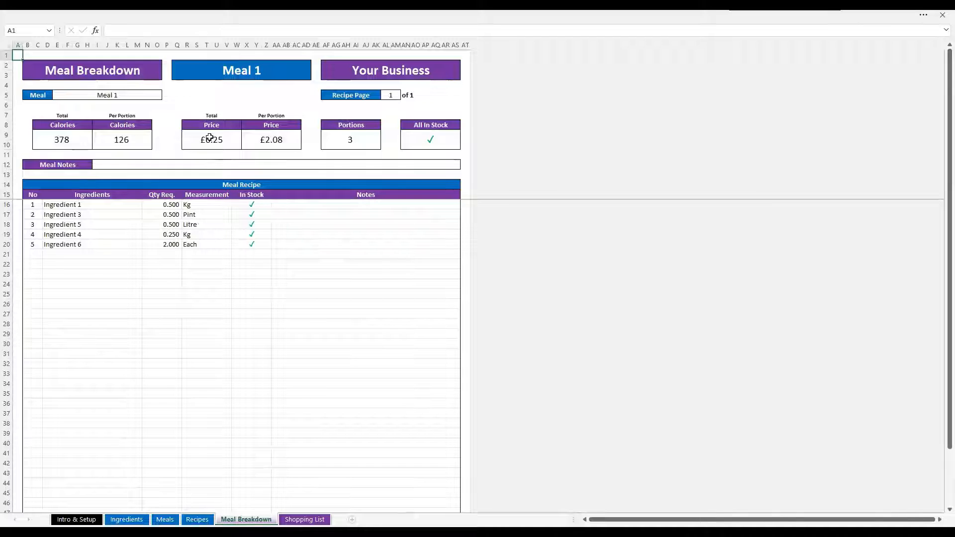
Clear the Meal Breakdown's meal selection and choose Meal 1 again
{"action": "left_click", "coordinate": [143, 94]}
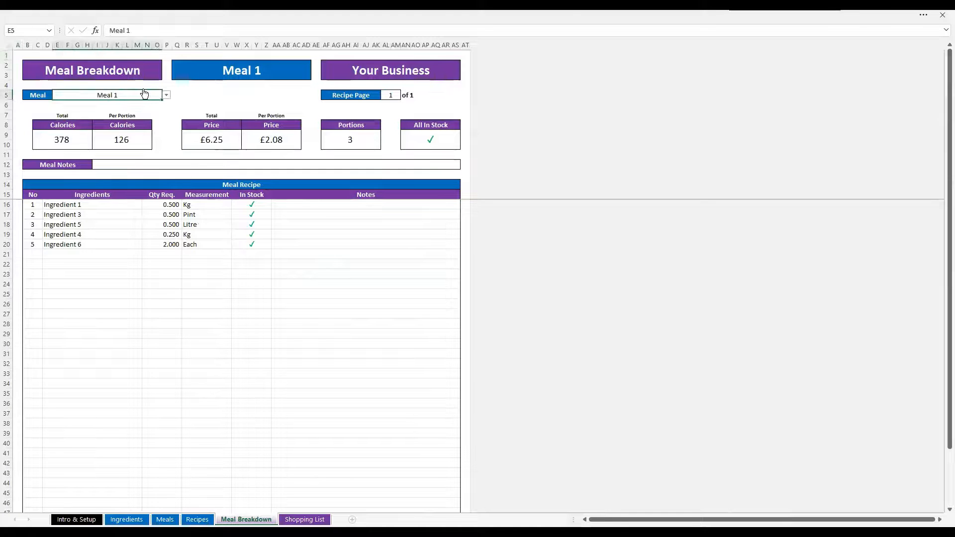
{"action": "key", "text": "BackSpace"}
{"action": "key", "text": "Return"}
{"action": "left_click", "coordinate": [143, 95]}
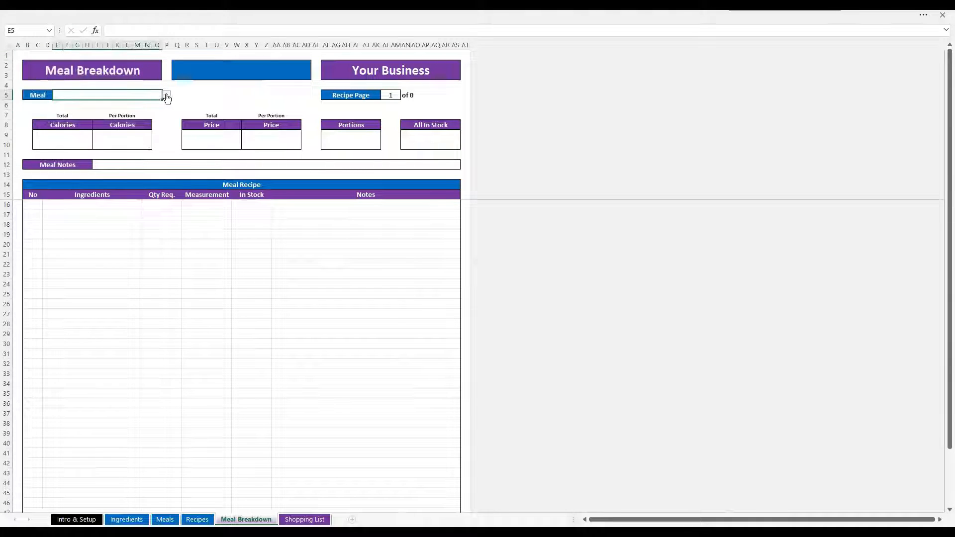
{"action": "left_click", "coordinate": [166, 95]}
{"action": "left_click", "coordinate": [149, 110]}
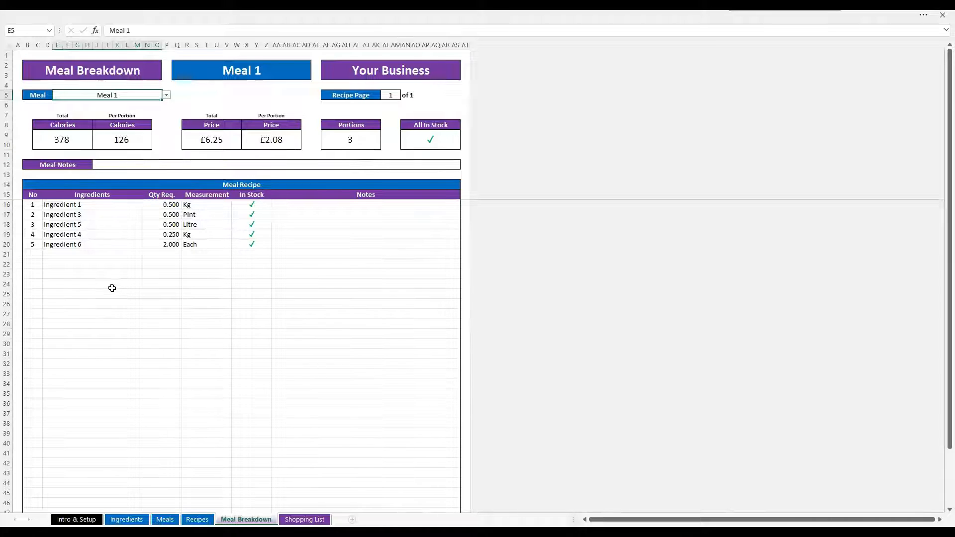
Try switching the Recipe Page to 2, then set it back to 1
{"action": "scroll", "coordinate": [112, 288], "scroll_direction": "down", "scroll_amount": 15}
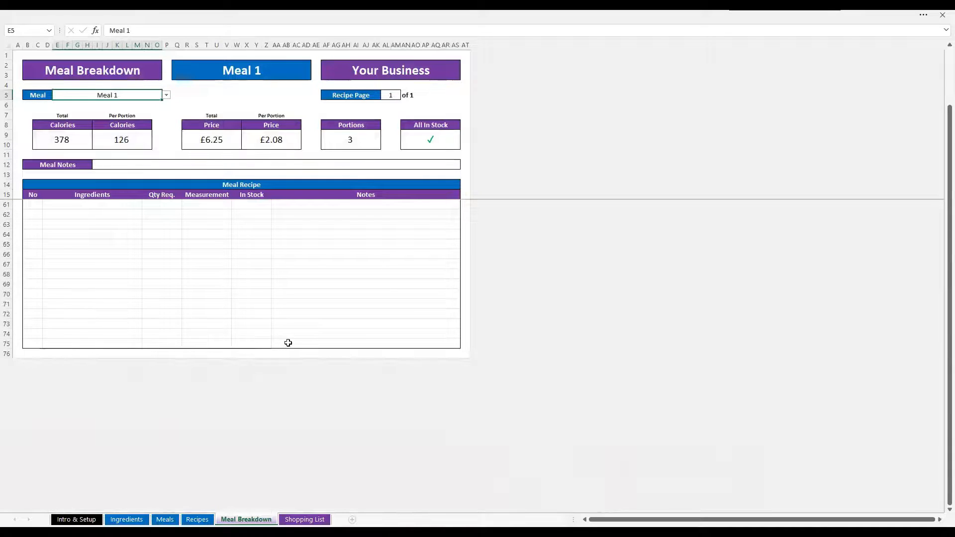
{"action": "scroll", "coordinate": [288, 343], "scroll_direction": "up", "scroll_amount": 15}
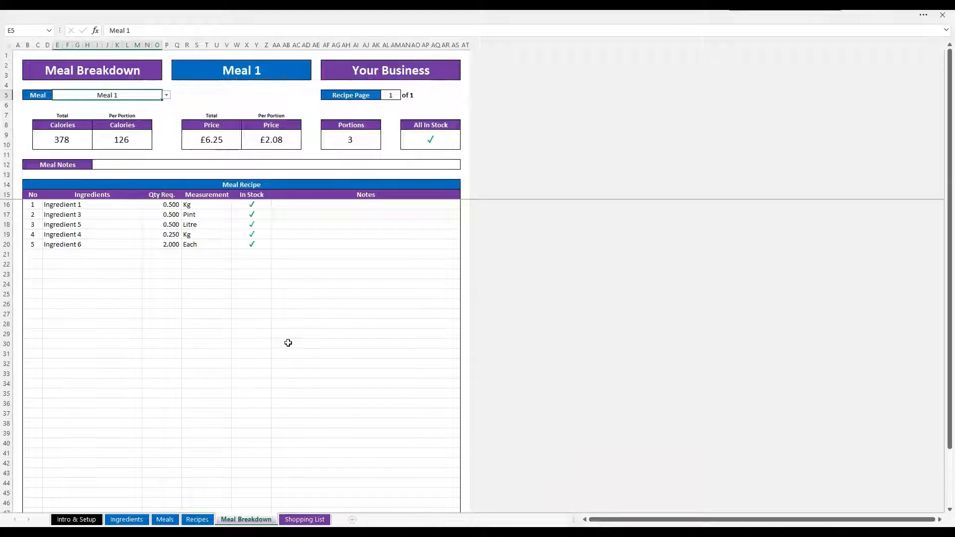
{"action": "left_click", "coordinate": [391, 95]}
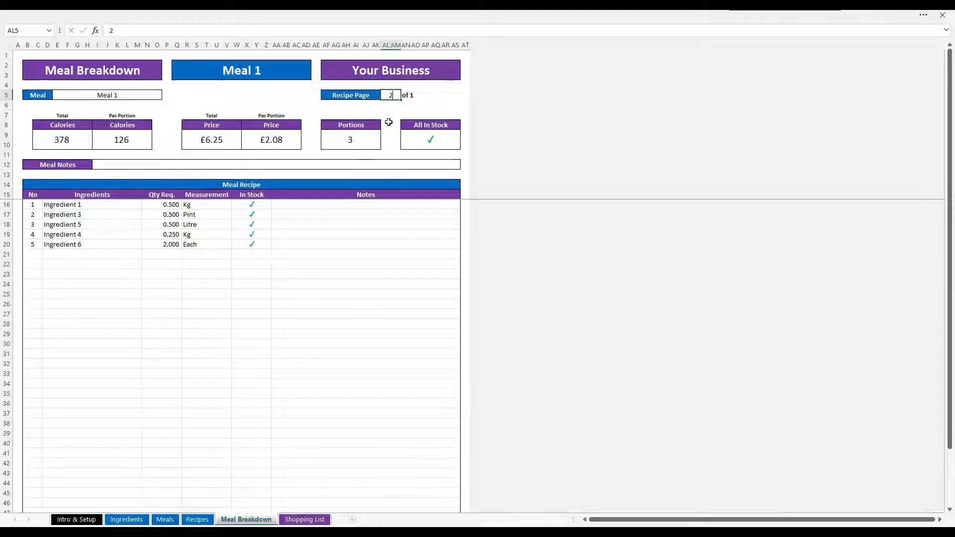
{"action": "key", "text": "ctrl+Return"}
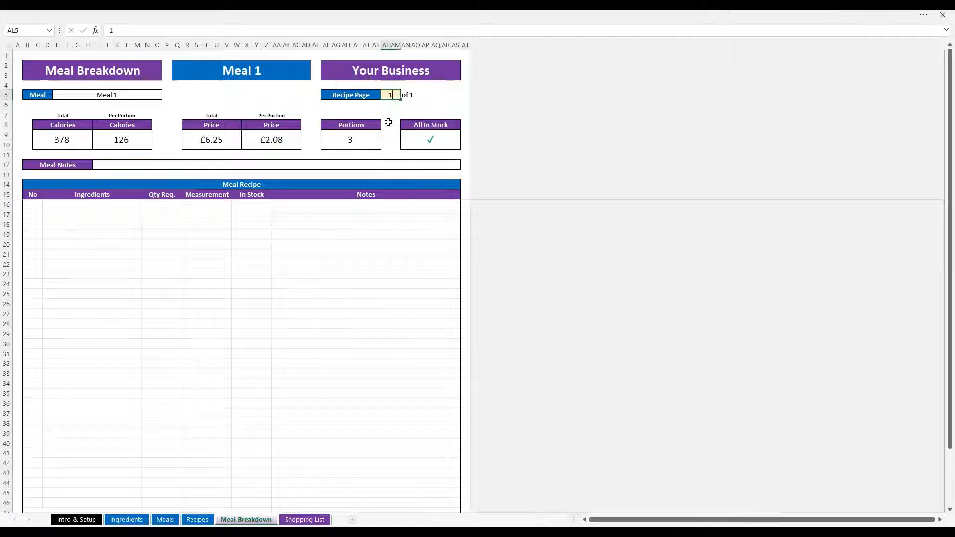
{"action": "key", "text": "ctrl+Return"}
{"action": "key", "text": "ctrl+Home"}
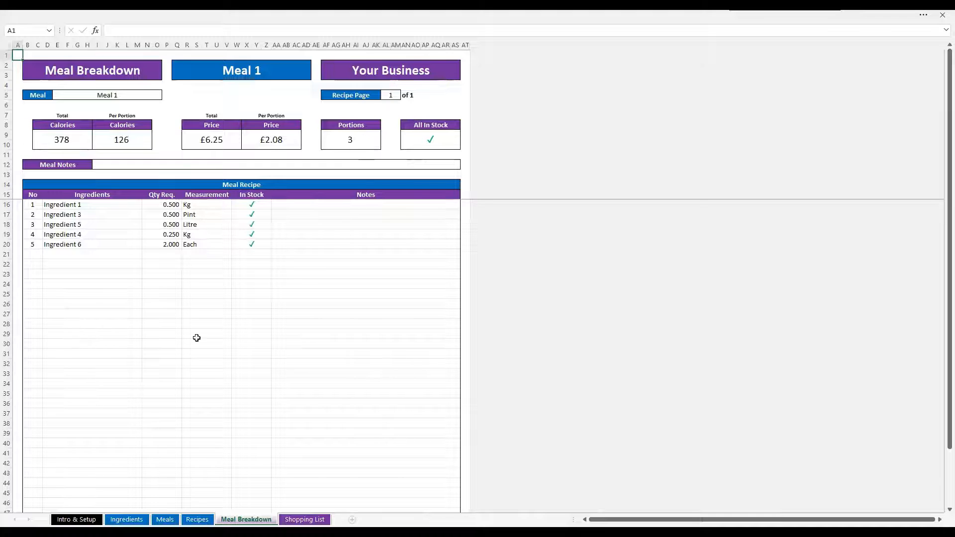
Open the Shopping List sheet and clear the contents of the three included meals
{"action": "left_click", "coordinate": [314, 519]}
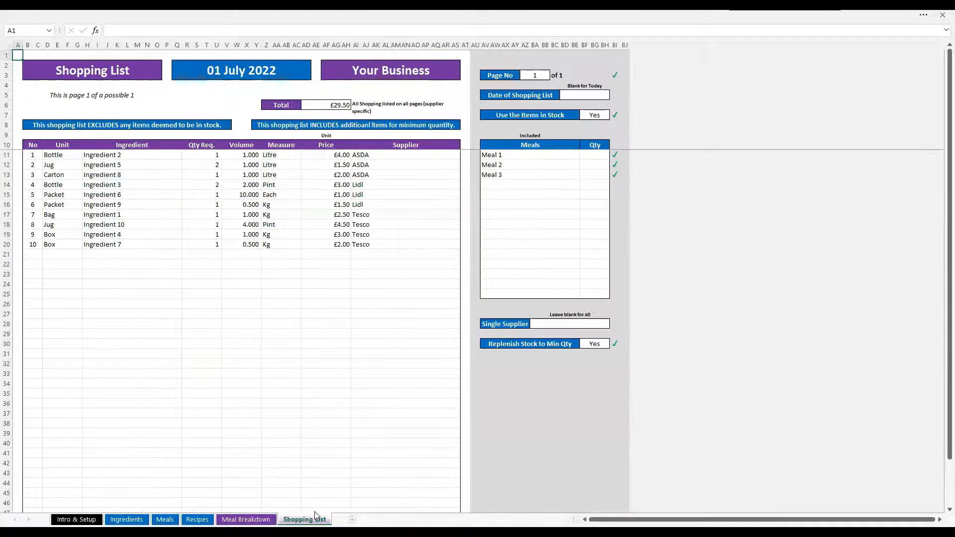
{"action": "left_click", "coordinate": [527, 154]}
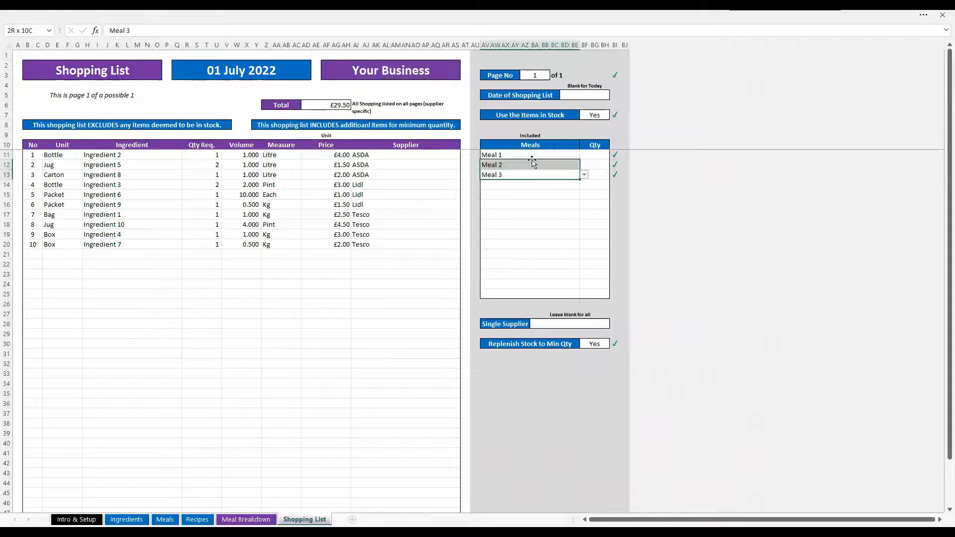
{"action": "left_click", "coordinate": [532, 171], "text": "shift"}
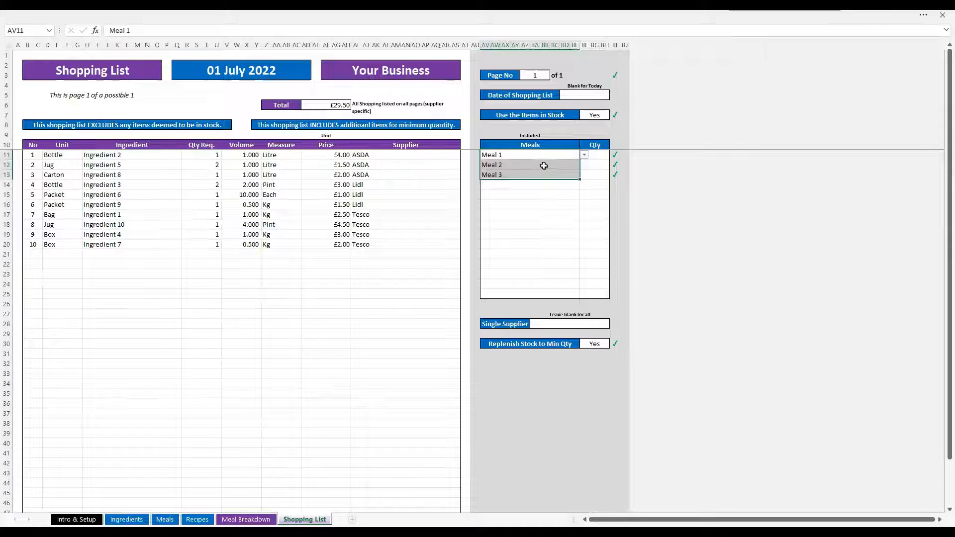
{"action": "right_click", "coordinate": [544, 168]}
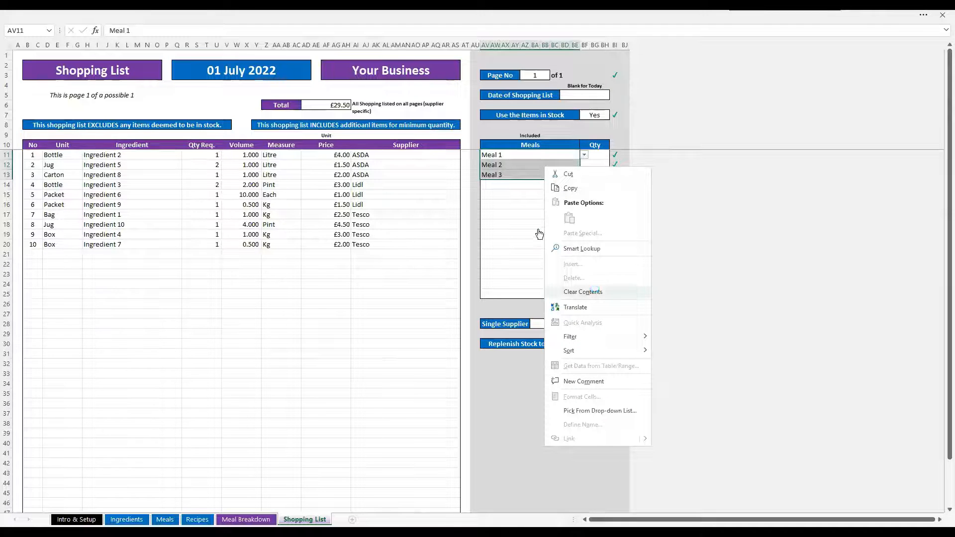
{"action": "left_click", "coordinate": [595, 289]}
{"action": "left_click", "coordinate": [537, 233]}
Select Meal 1 and Meal 2 as the first two included meals for the shopping list
{"action": "left_click", "coordinate": [528, 157]}
{"action": "left_click", "coordinate": [584, 155]}
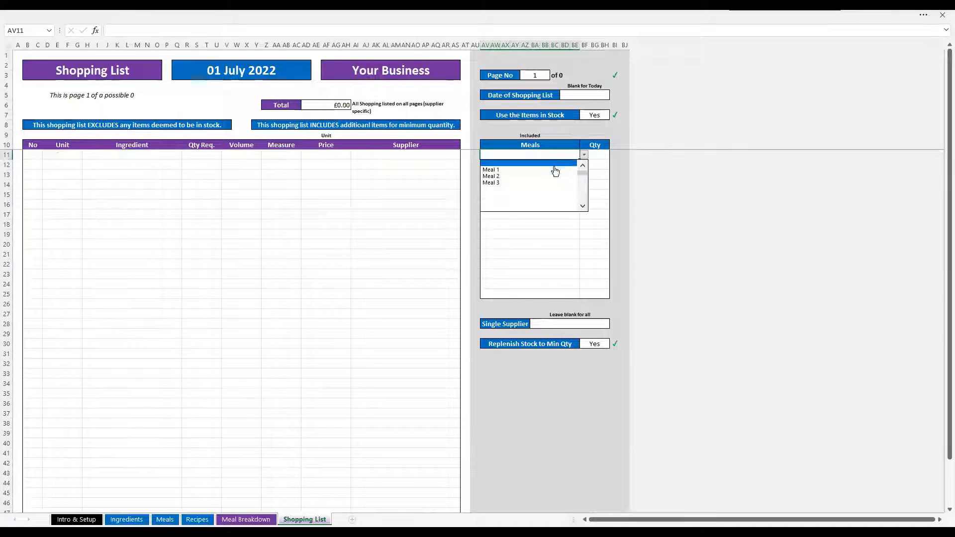
{"action": "left_click", "coordinate": [555, 164]}
{"action": "left_click", "coordinate": [554, 165]}
{"action": "left_click", "coordinate": [584, 164]}
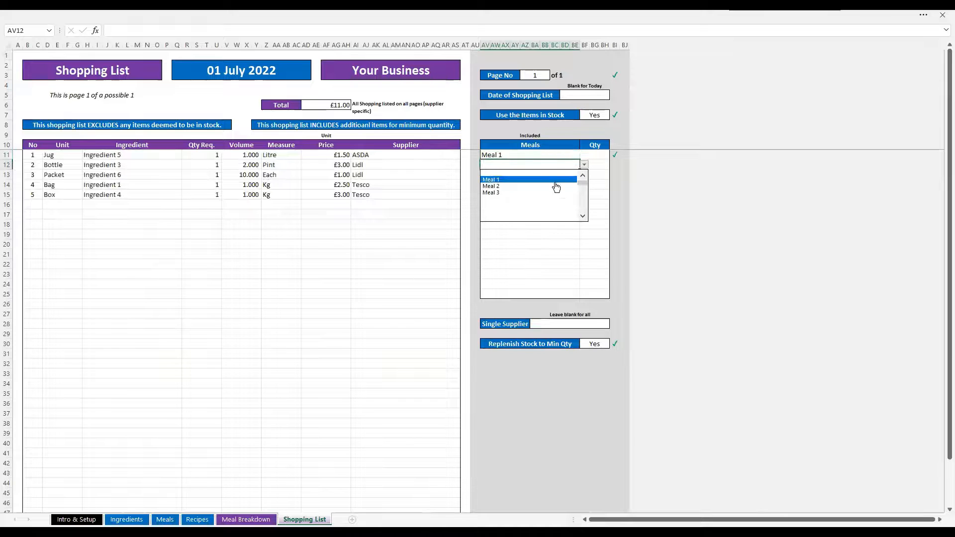
{"action": "left_click", "coordinate": [557, 183]}
{"action": "left_click", "coordinate": [562, 175]}
Set the third included meal on the shopping list to Meal 3
{"action": "left_click", "coordinate": [584, 174]}
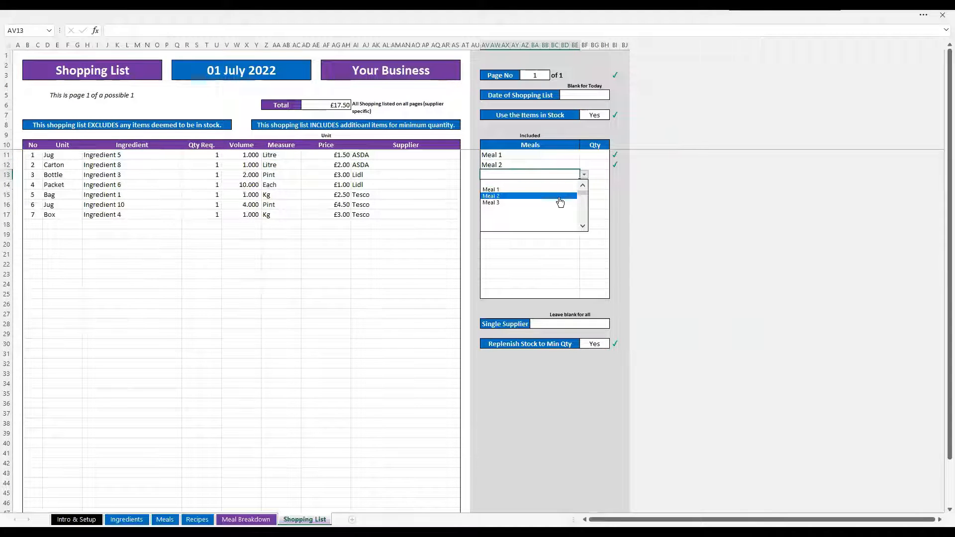
{"action": "left_click", "coordinate": [558, 199]}
{"action": "left_click", "coordinate": [584, 174]}
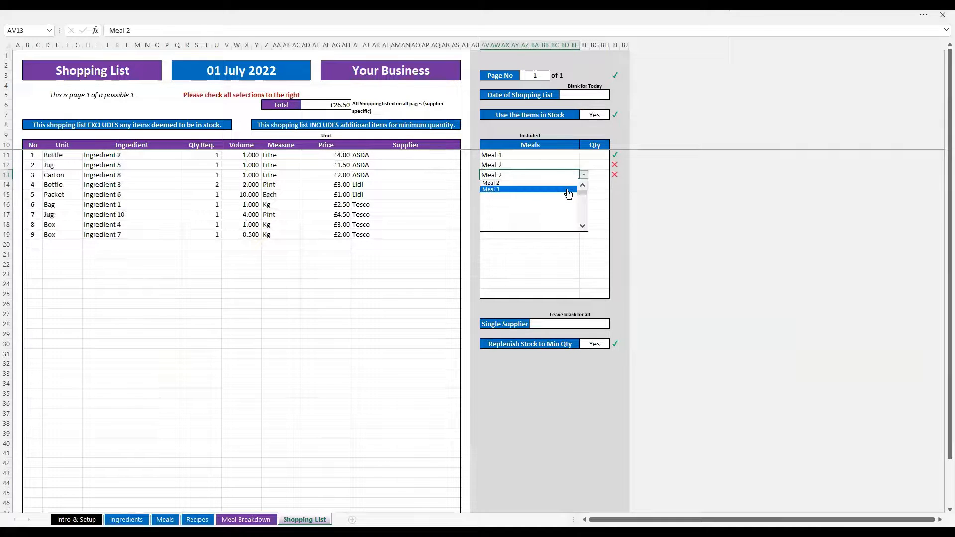
{"action": "left_click", "coordinate": [566, 200]}
Enter quantities of 2, 2 and 1 for Meal 1, Meal 2 and Meal 3
{"action": "left_click", "coordinate": [585, 157]}
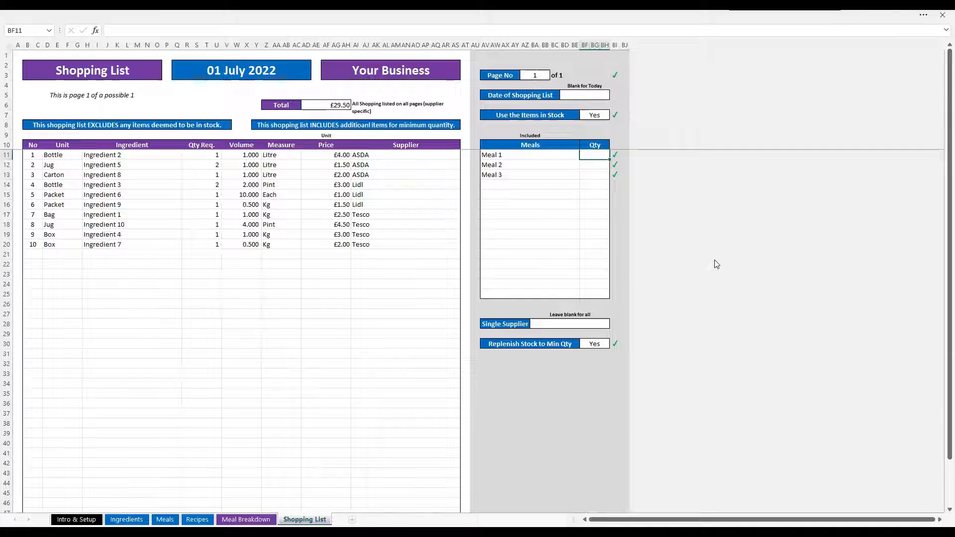
{"action": "key", "text": "Return"}
{"action": "type", "text": "2"}
{"action": "key", "text": "Return"}
{"action": "type", "text": "1"}
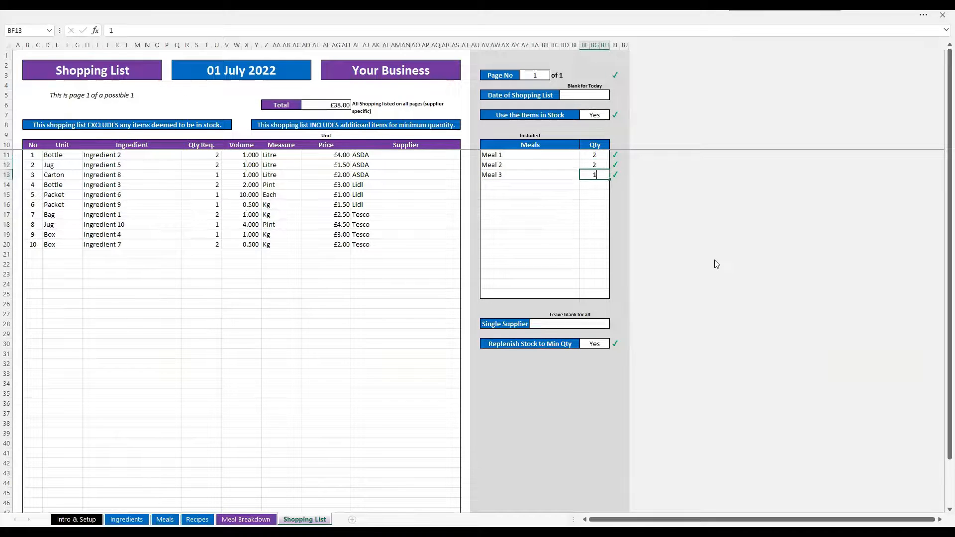
{"action": "key", "text": "Return"}
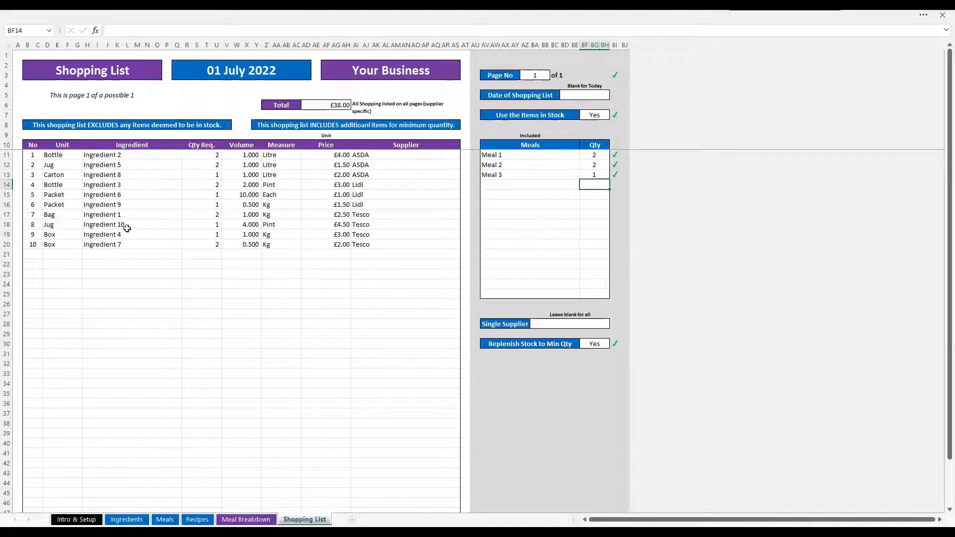
Try entering 1/01 as the Date of Shopping List, then clear the date again
{"action": "scroll", "coordinate": [104, 276], "scroll_direction": "down", "scroll_amount": 9}
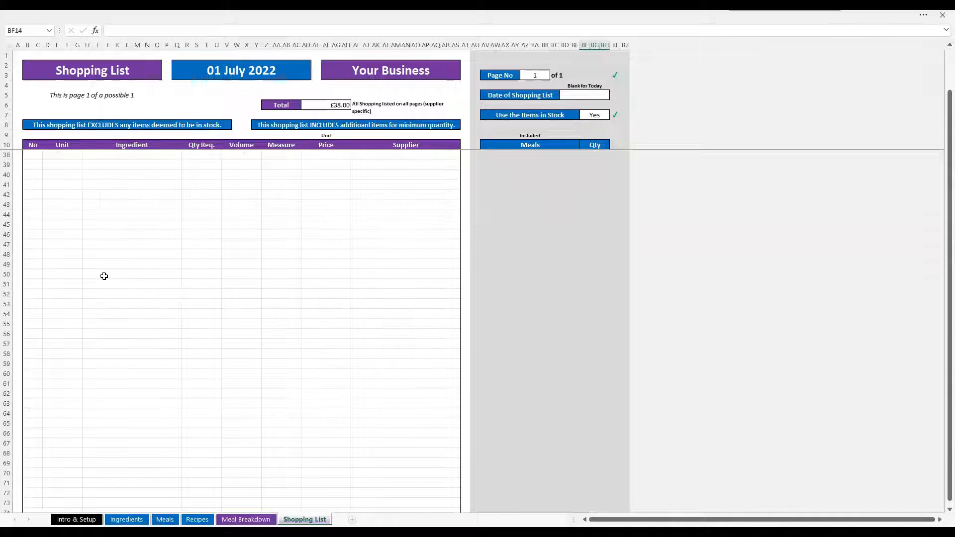
{"action": "scroll", "coordinate": [107, 273], "scroll_direction": "up", "scroll_amount": 9}
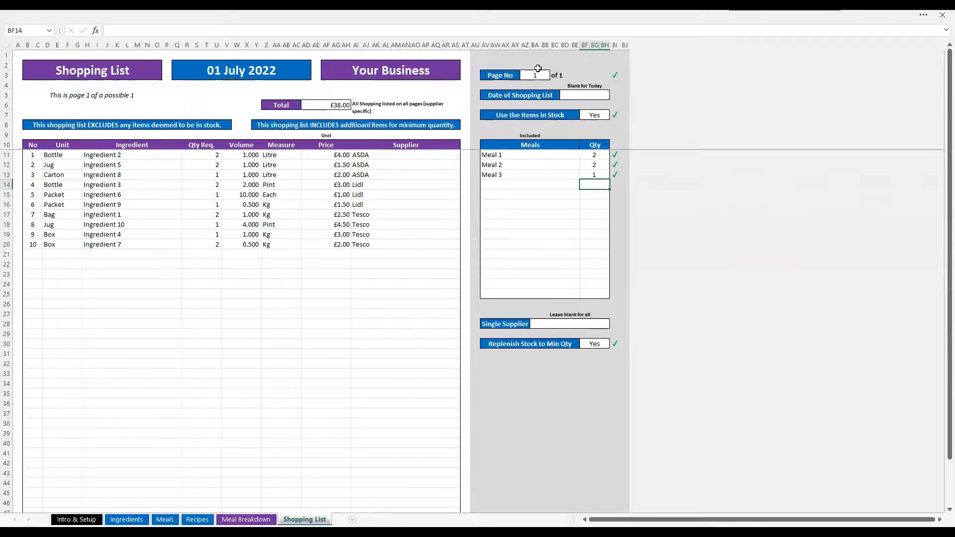
{"action": "left_click", "coordinate": [564, 92]}
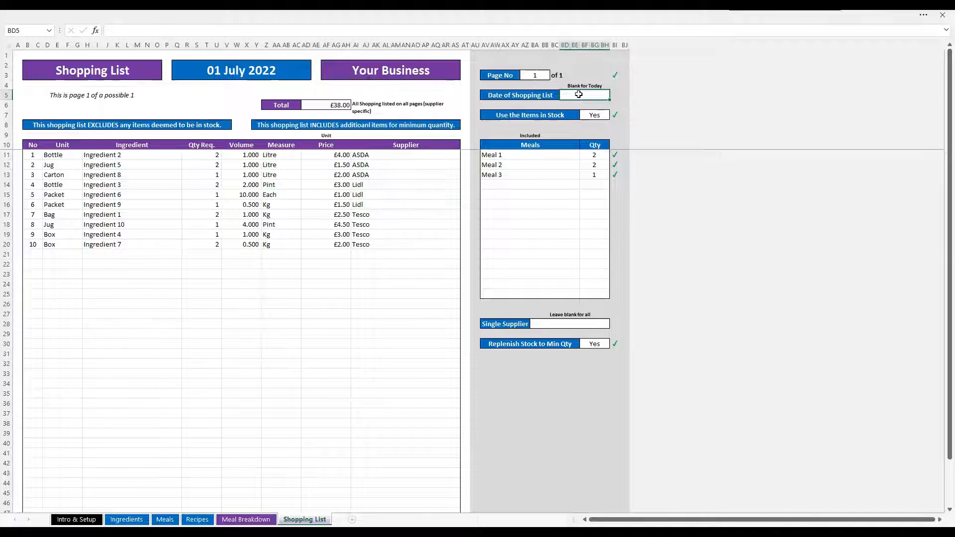
{"action": "left_click", "coordinate": [532, 114]}
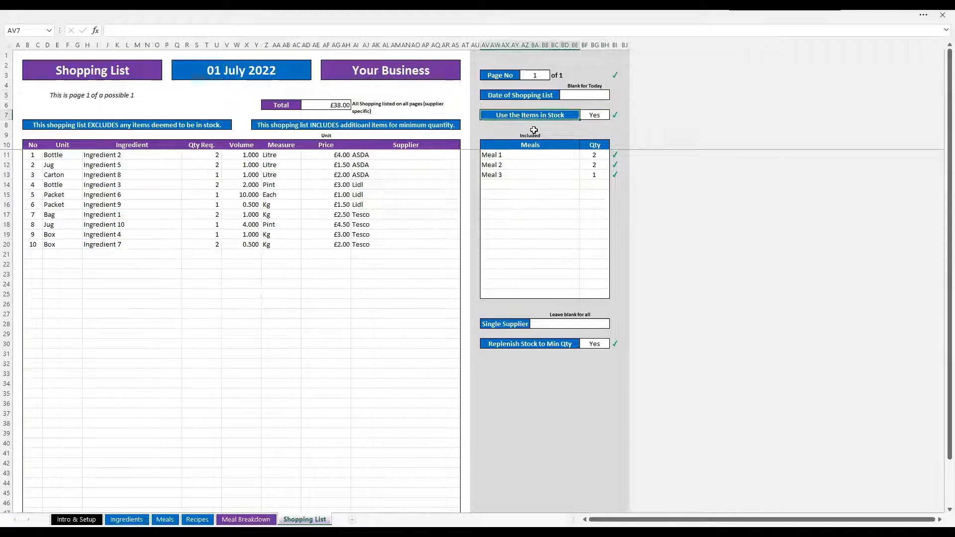
{"action": "left_click", "coordinate": [587, 96]}
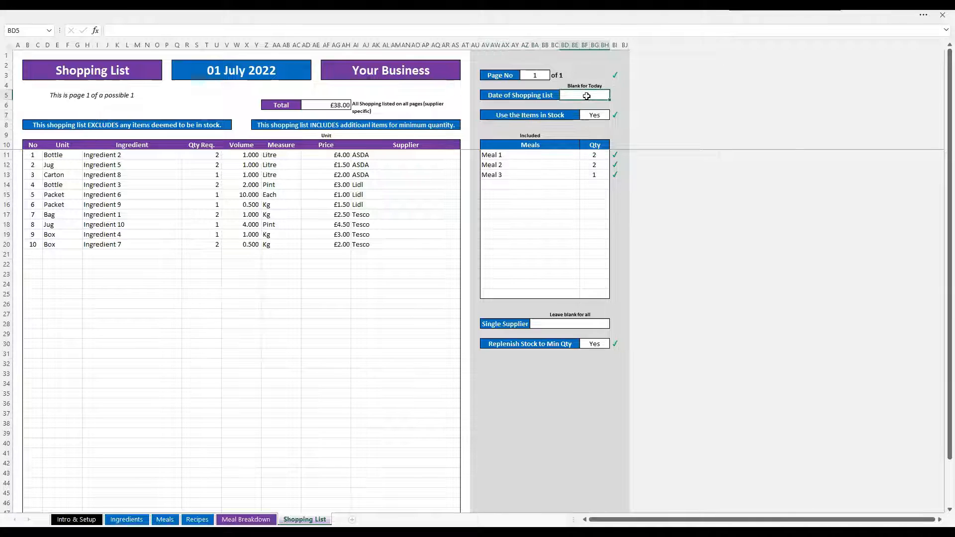
{"action": "type", "text": "1/01"}
{"action": "key", "text": "Return"}
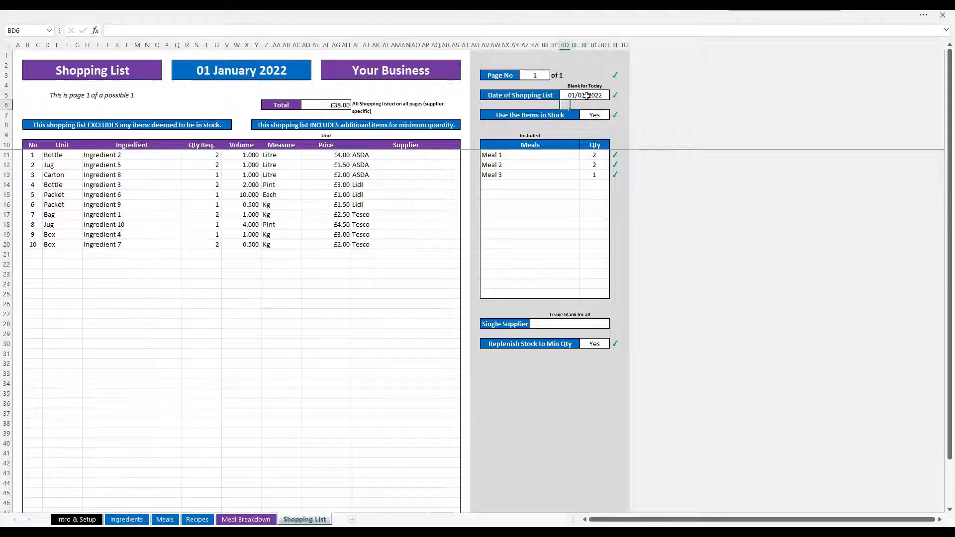
{"action": "left_click", "coordinate": [586, 95]}
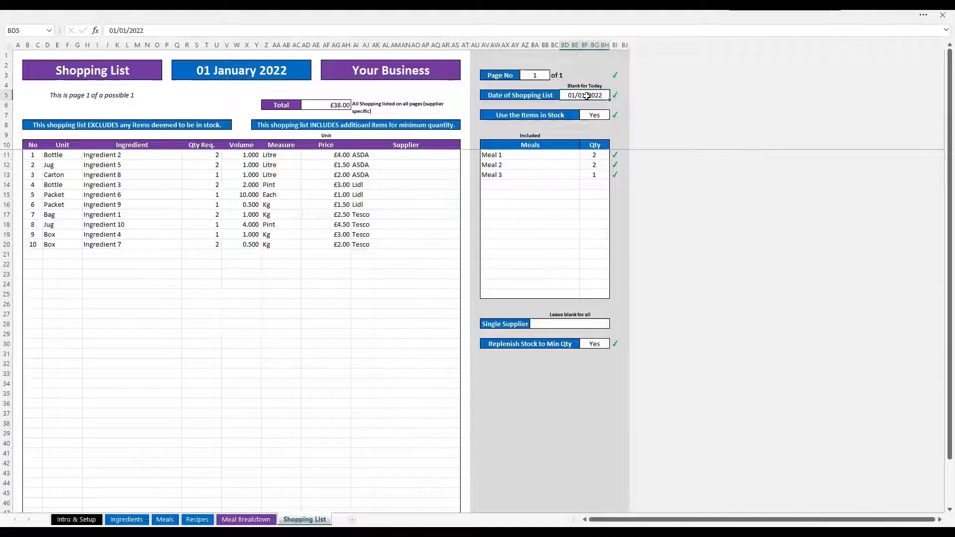
{"action": "key", "text": "Delete"}
{"action": "key", "text": "Up"}
{"action": "key", "text": "Up"}
{"action": "key", "text": "Up"}
{"action": "key", "text": "Up"}
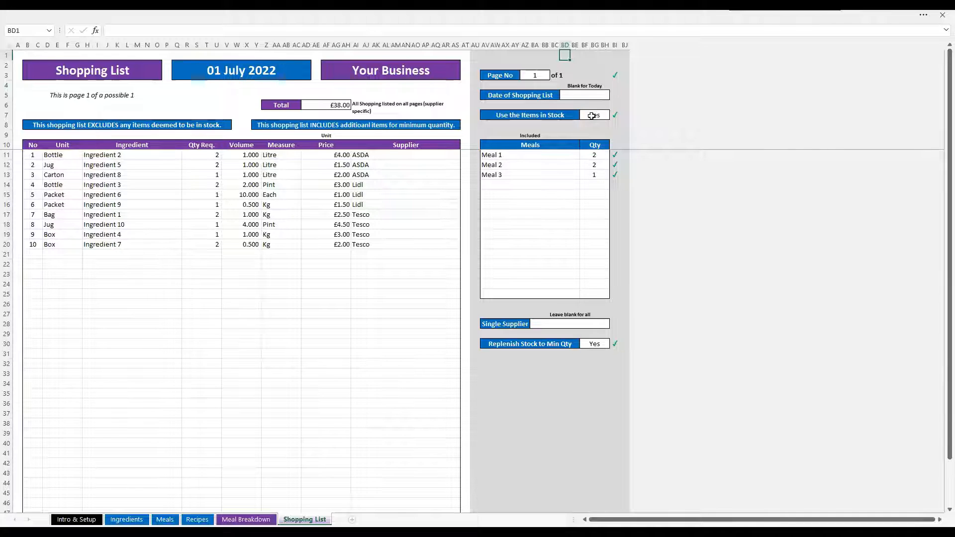
Switch Use the Items in Stock between No and Yes, leaving it on Yes
{"action": "left_click", "coordinate": [592, 116]}
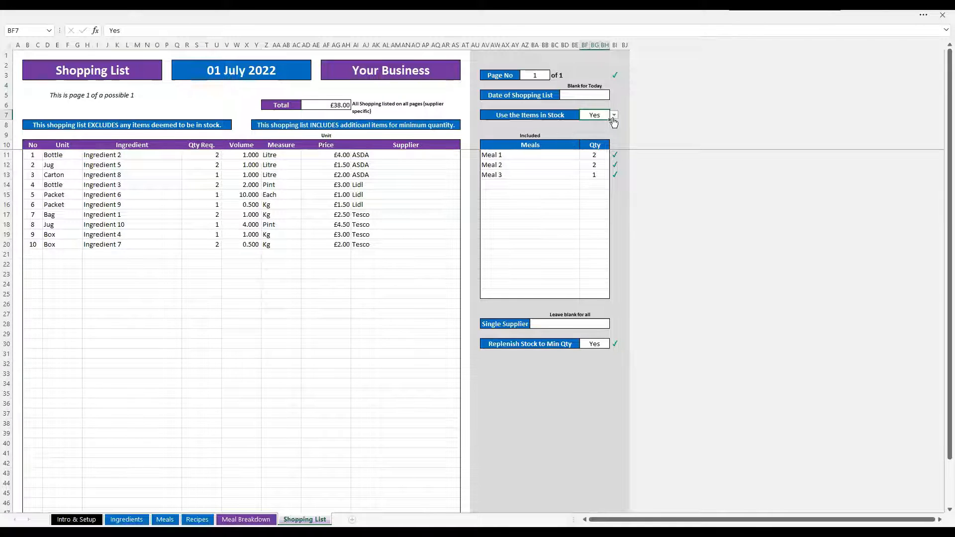
{"action": "left_click", "coordinate": [614, 116]}
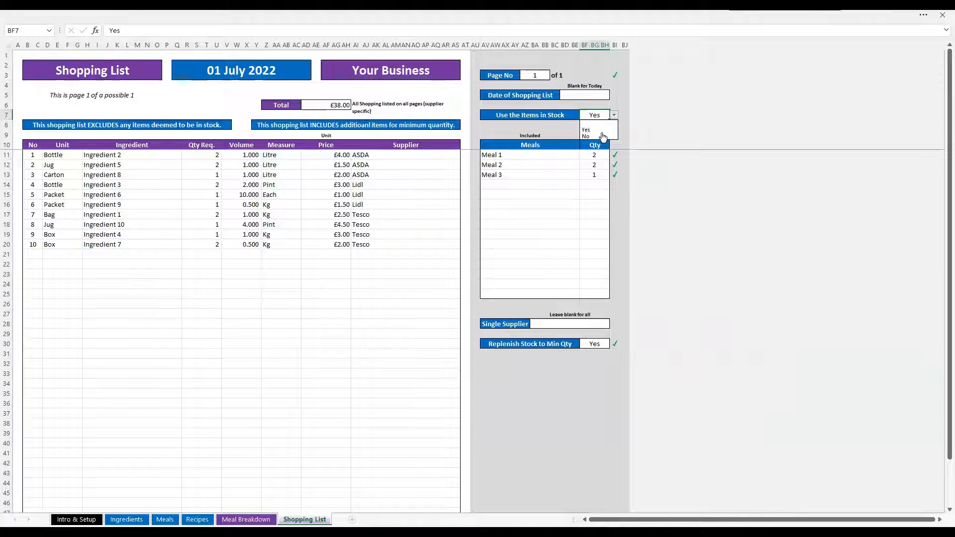
{"action": "left_click", "coordinate": [592, 136]}
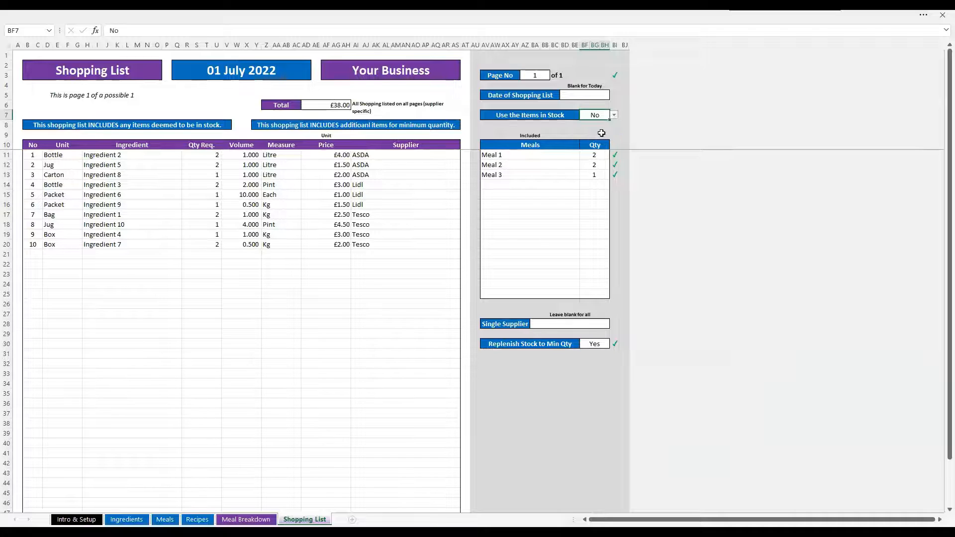
{"action": "left_click", "coordinate": [613, 115]}
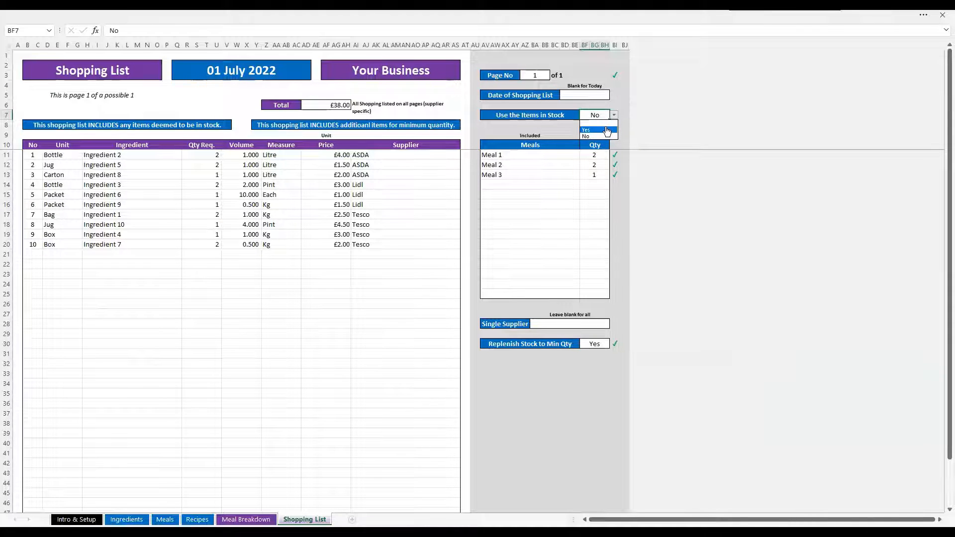
{"action": "left_click", "coordinate": [606, 131]}
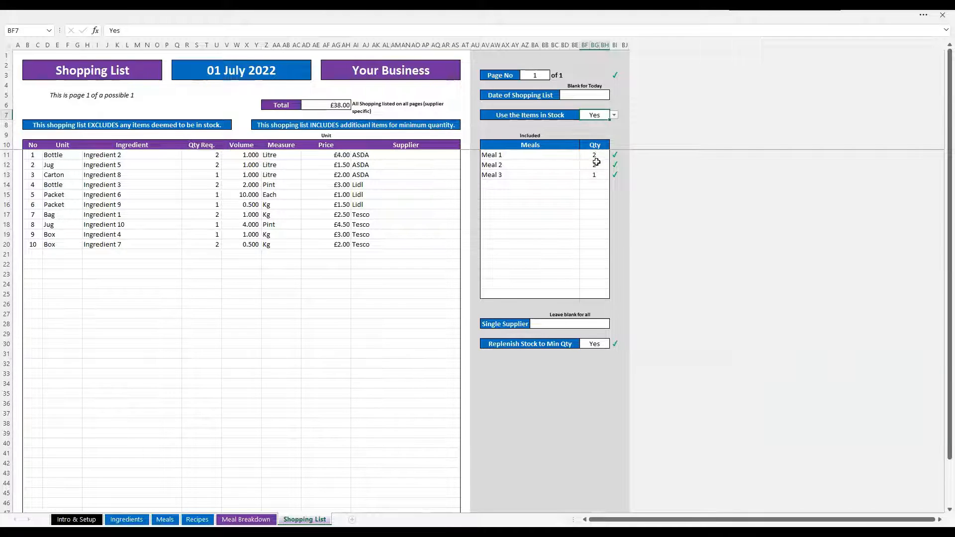
{"action": "left_click", "coordinate": [614, 115]}
{"action": "left_click", "coordinate": [605, 136]}
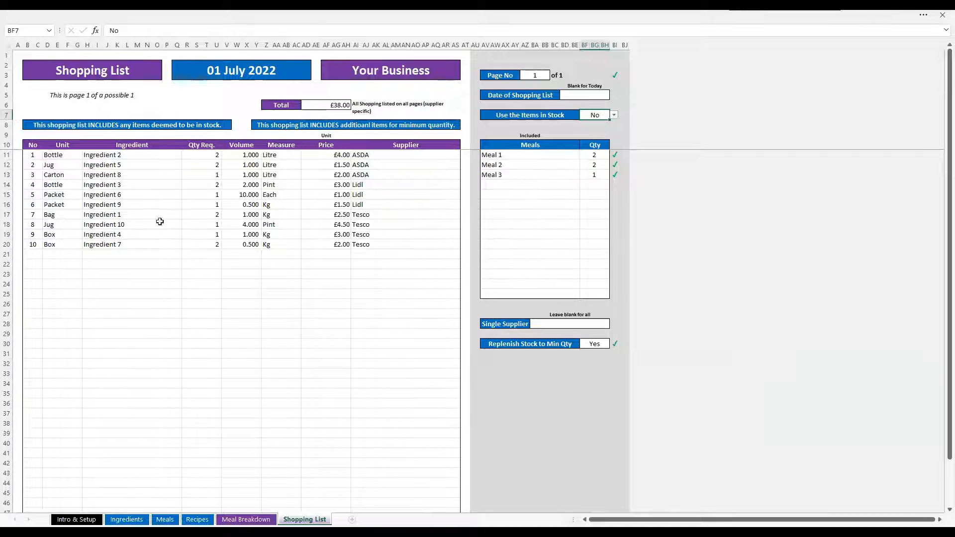
{"action": "left_click", "coordinate": [613, 115]}
{"action": "left_click", "coordinate": [607, 130]}
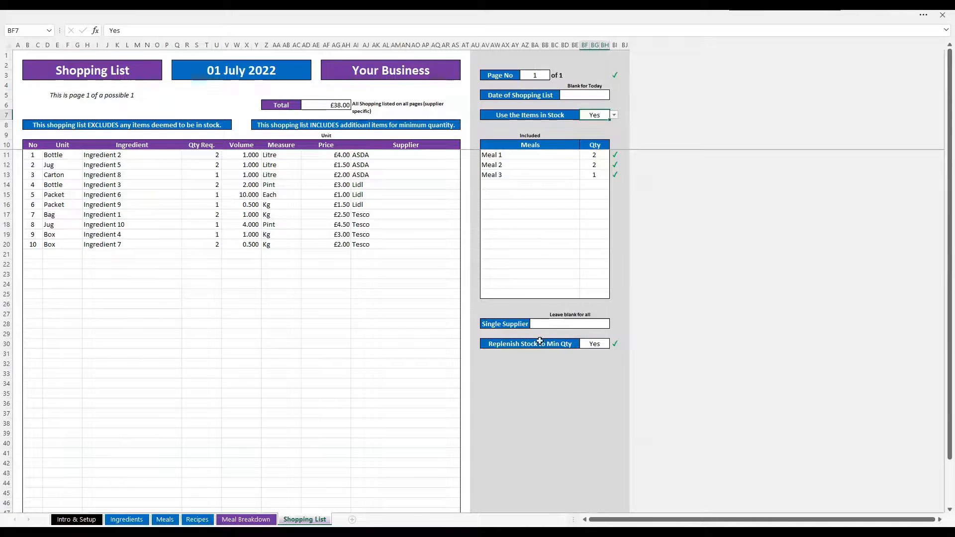
Switch Replenish Stock to Min Qty to No and back to Yes
{"action": "left_click", "coordinate": [597, 344]}
{"action": "left_click", "coordinate": [614, 344]}
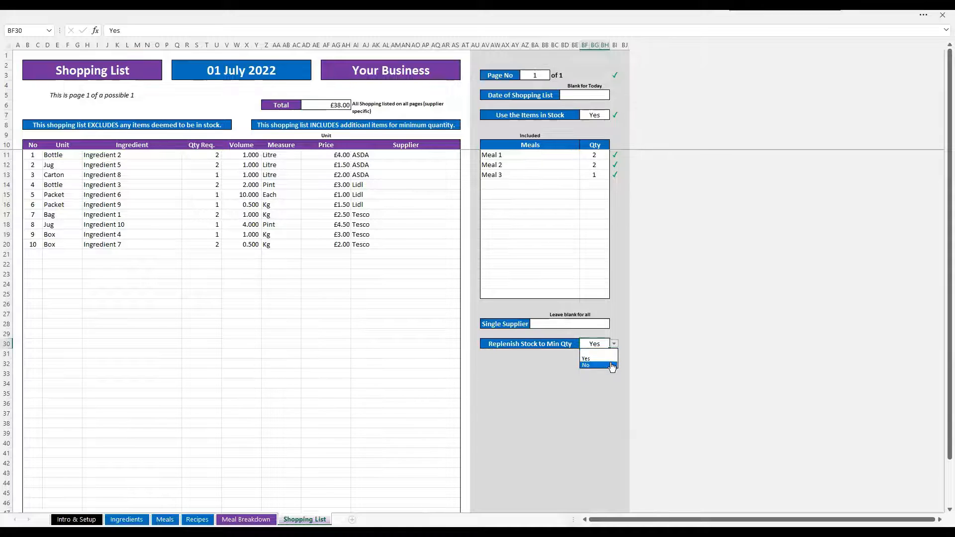
{"action": "left_click", "coordinate": [600, 357]}
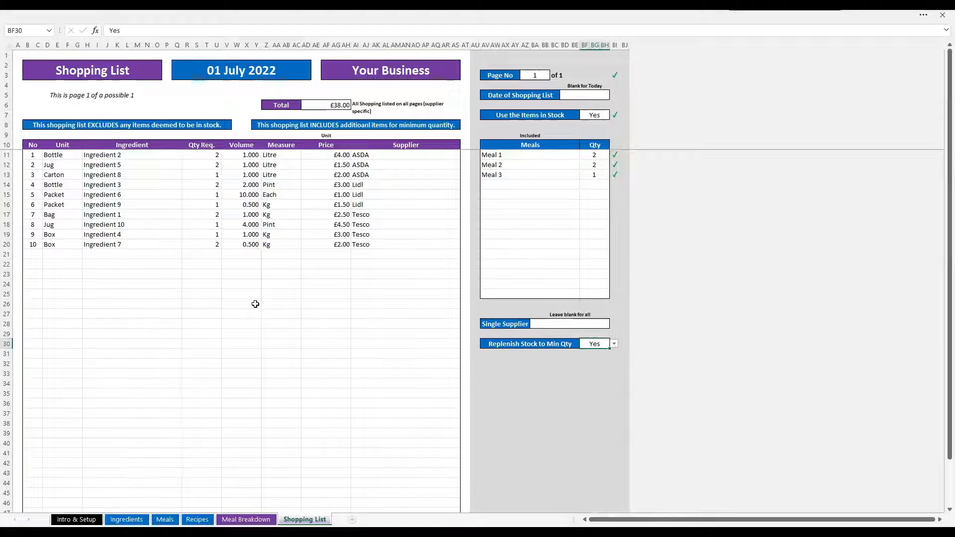
{"action": "left_click", "coordinate": [614, 343]}
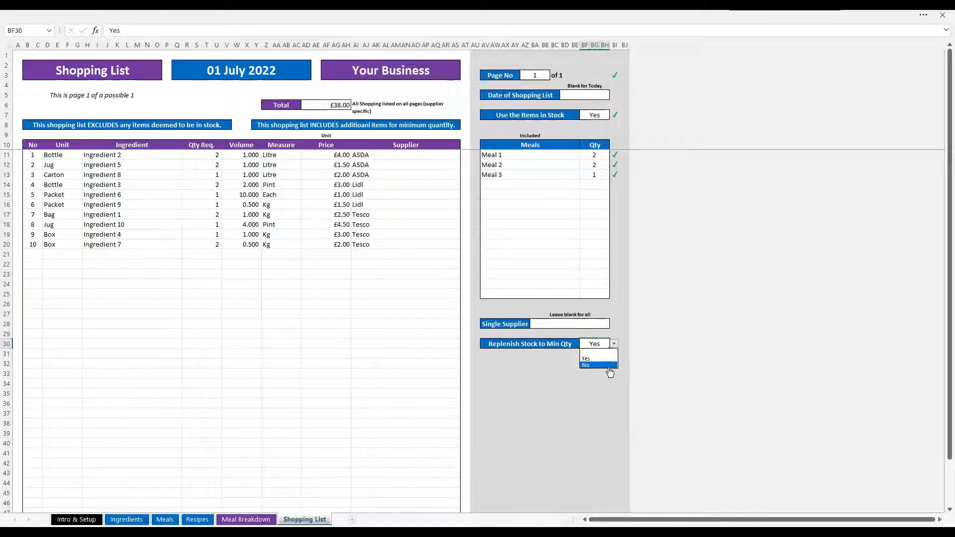
{"action": "left_click", "coordinate": [609, 363]}
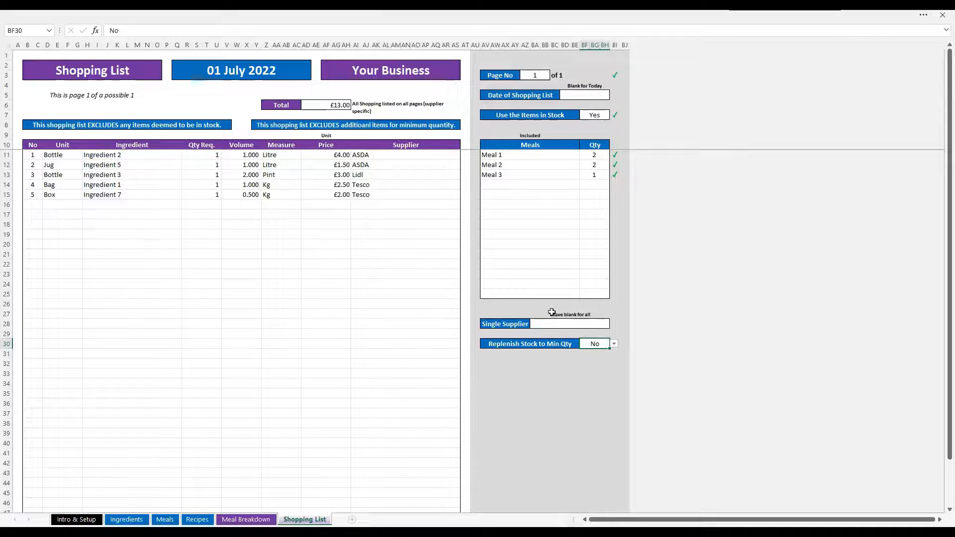
{"action": "left_click", "coordinate": [614, 344]}
{"action": "left_click", "coordinate": [611, 361]}
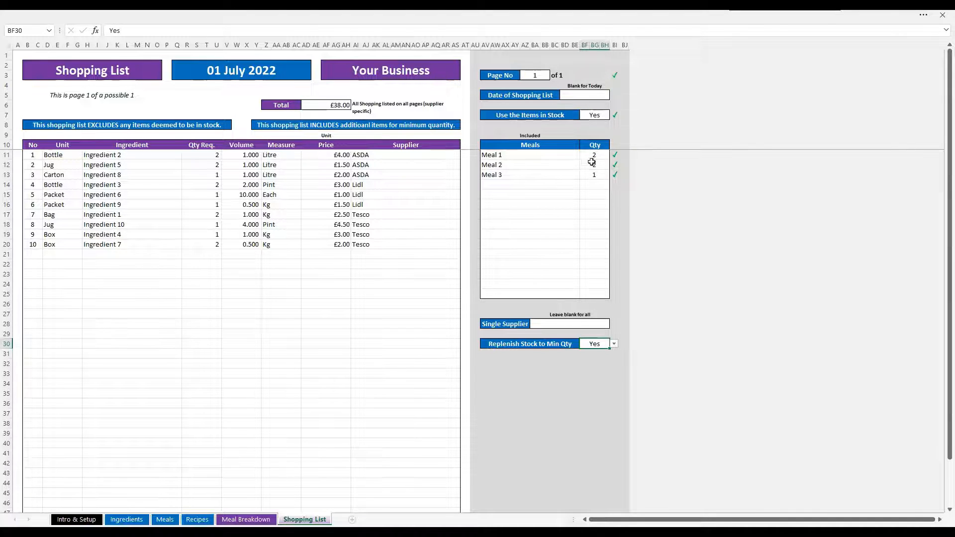
Try limiting the list to a single supplier, ASDA then Tesco, then clear the supplier
{"action": "left_click", "coordinate": [572, 322]}
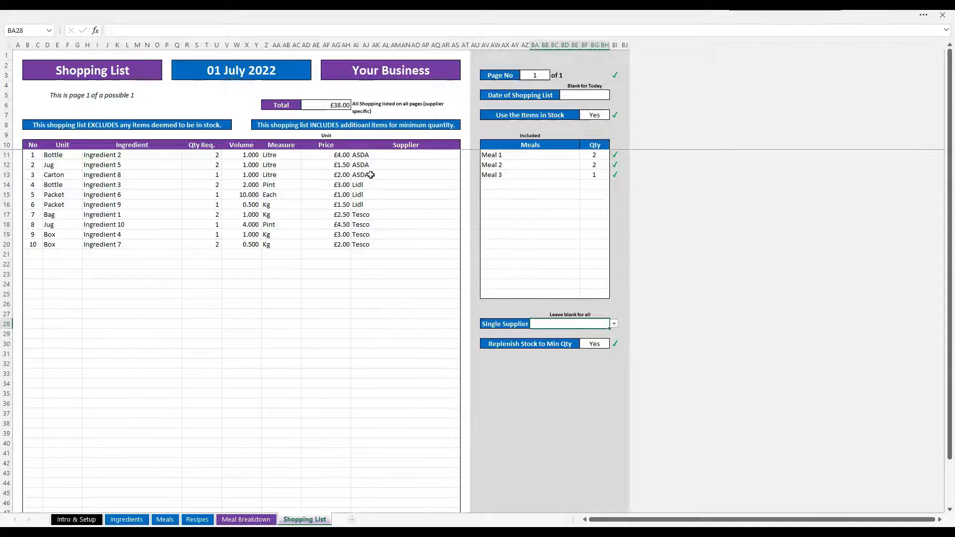
{"action": "left_click", "coordinate": [614, 324]}
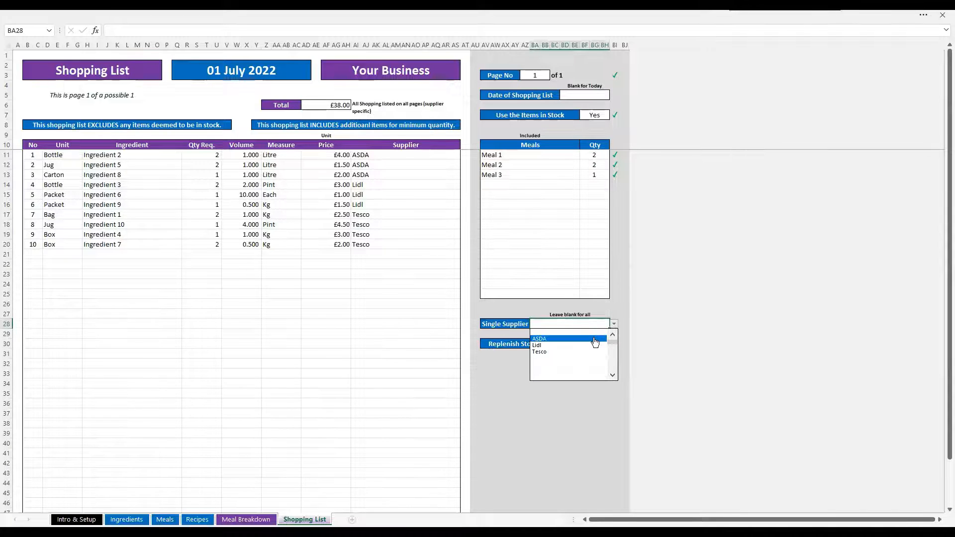
{"action": "left_click", "coordinate": [594, 339]}
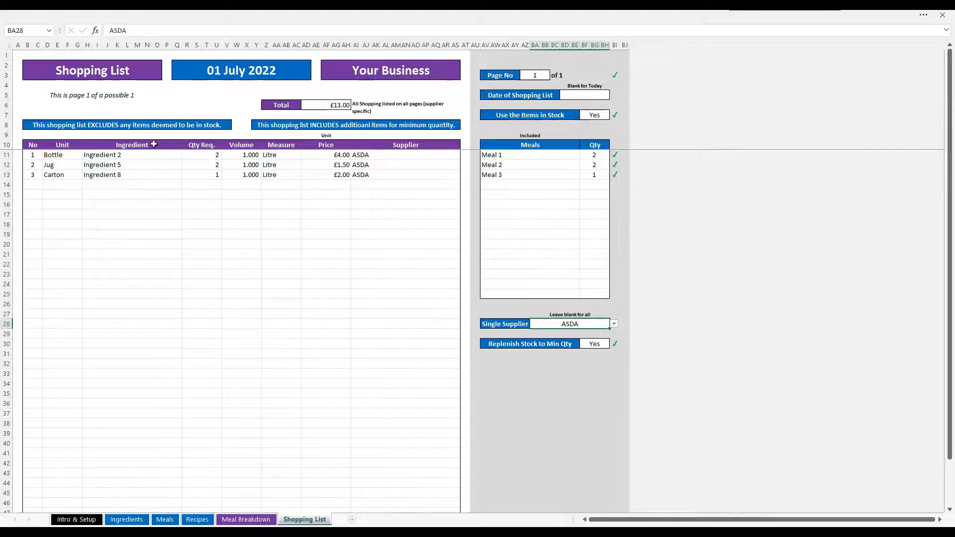
{"action": "left_click", "coordinate": [614, 323]}
{"action": "left_click", "coordinate": [593, 346]}
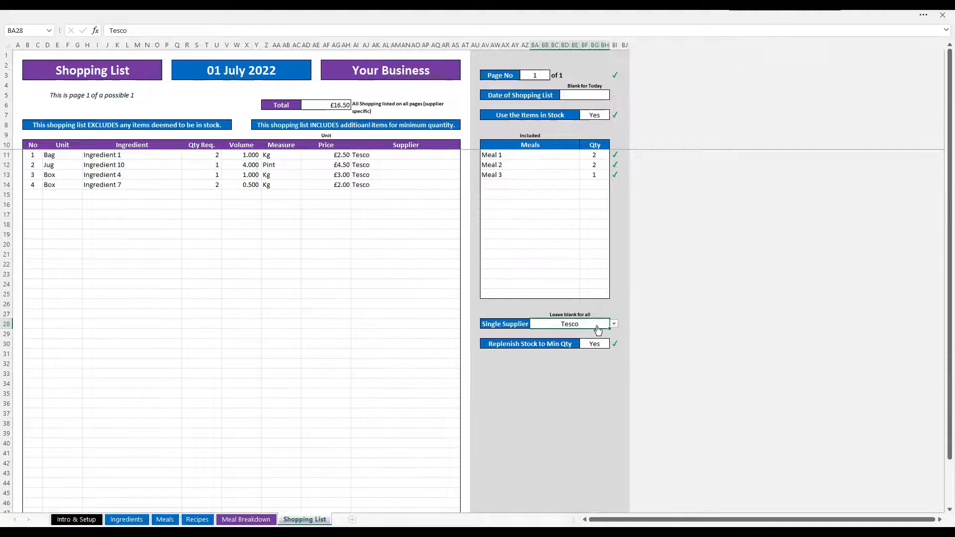
{"action": "key", "text": "Delete"}
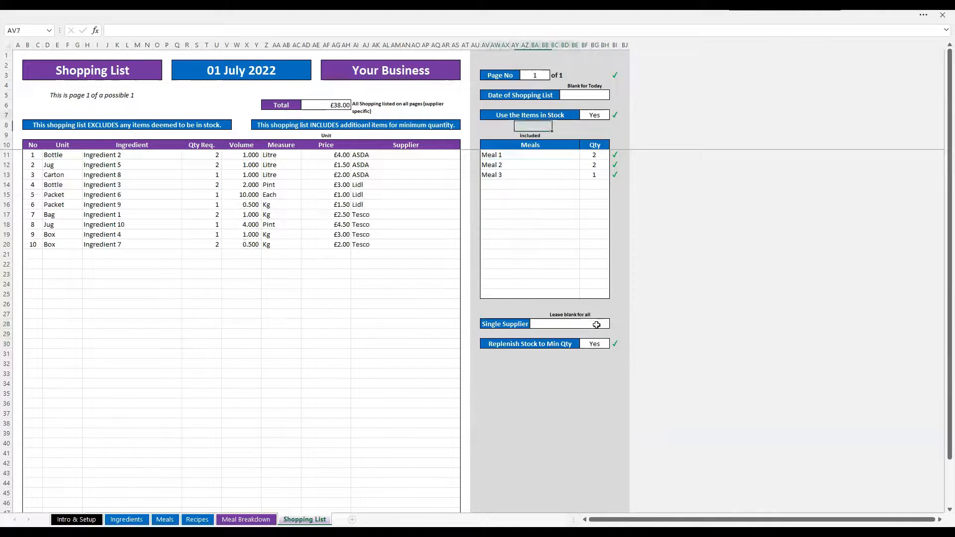
Return to the top of the sheet and open the Intro & Setup sheet
{"action": "key", "text": "ctrl+Home"}
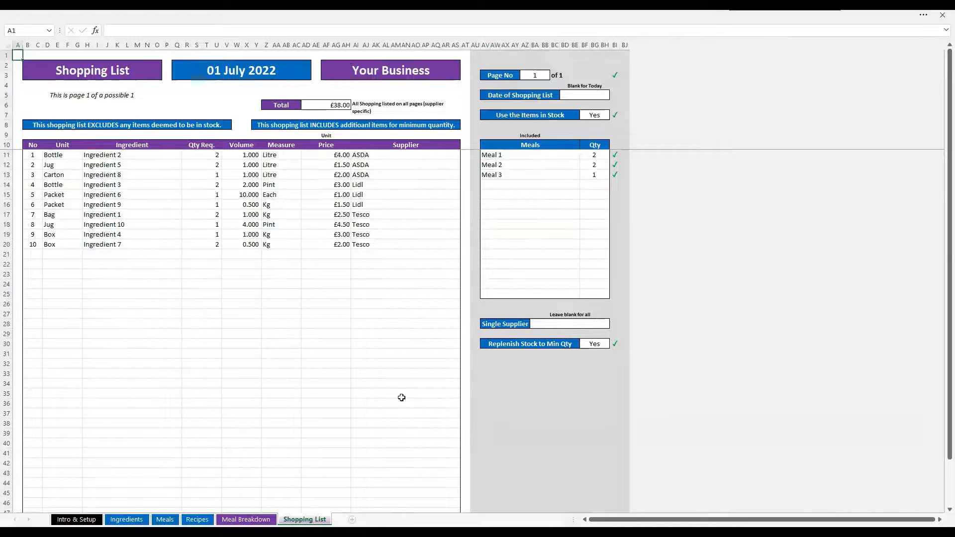
{"action": "left_click", "coordinate": [320, 107]}
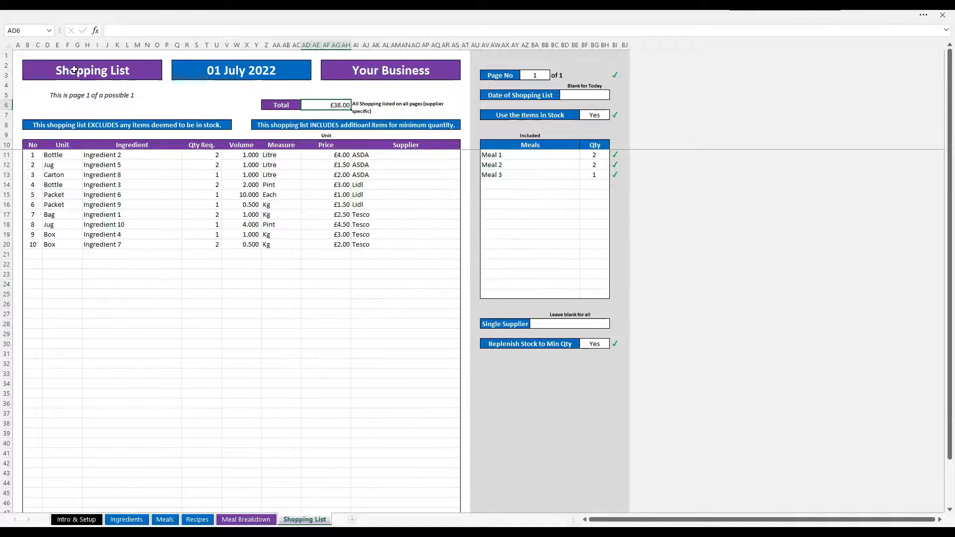
{"action": "left_click", "coordinate": [19, 54]}
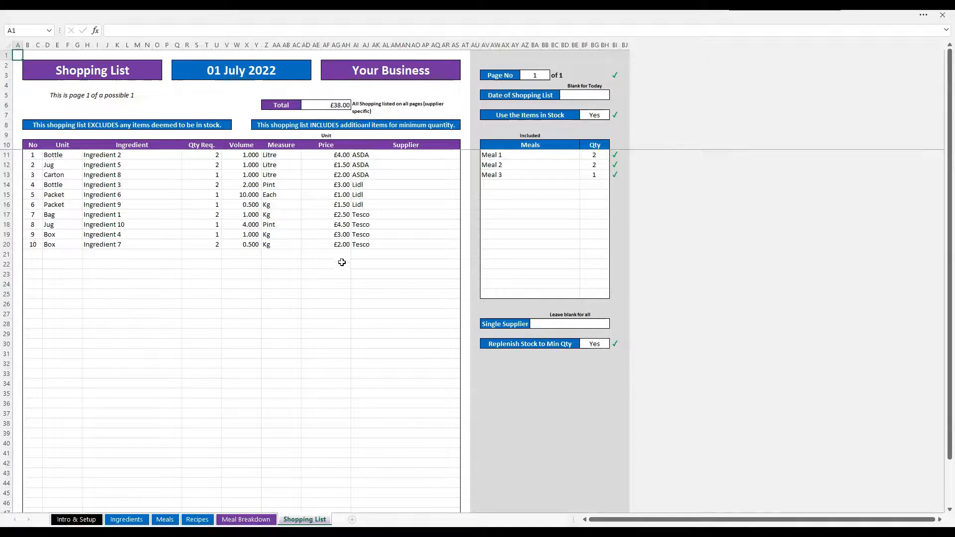
{"action": "left_click", "coordinate": [71, 518]}
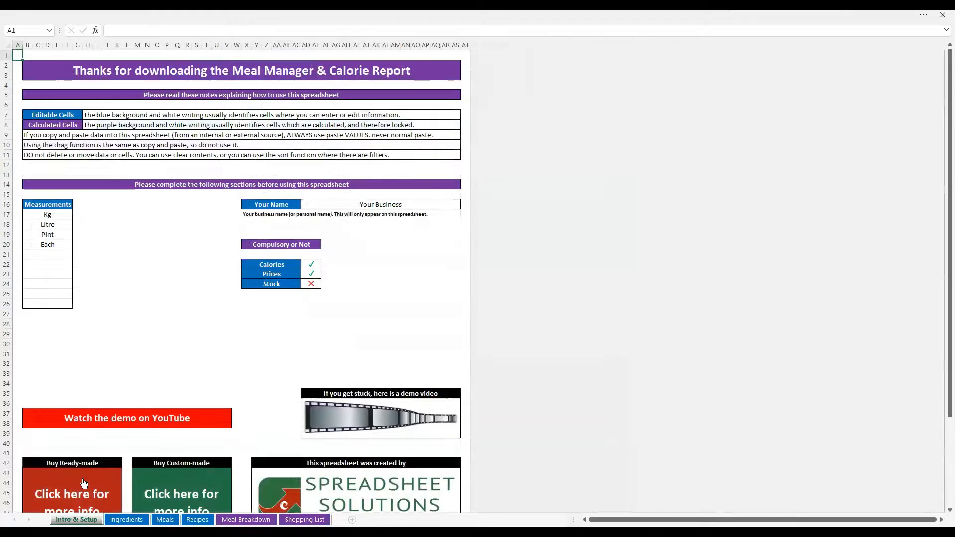